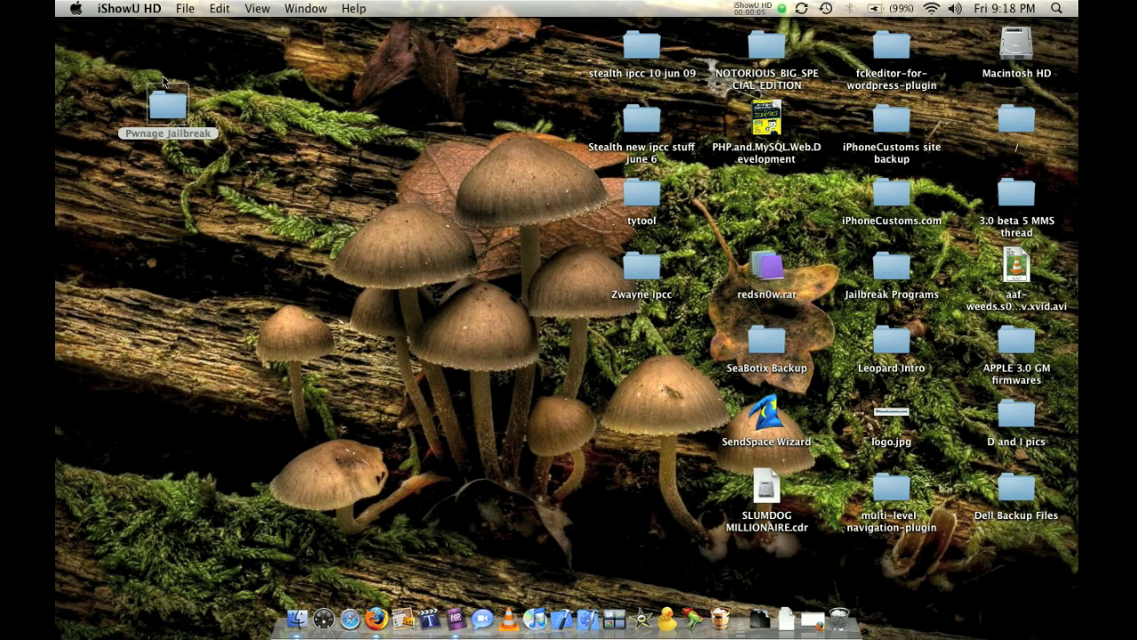
left_click(375, 594)
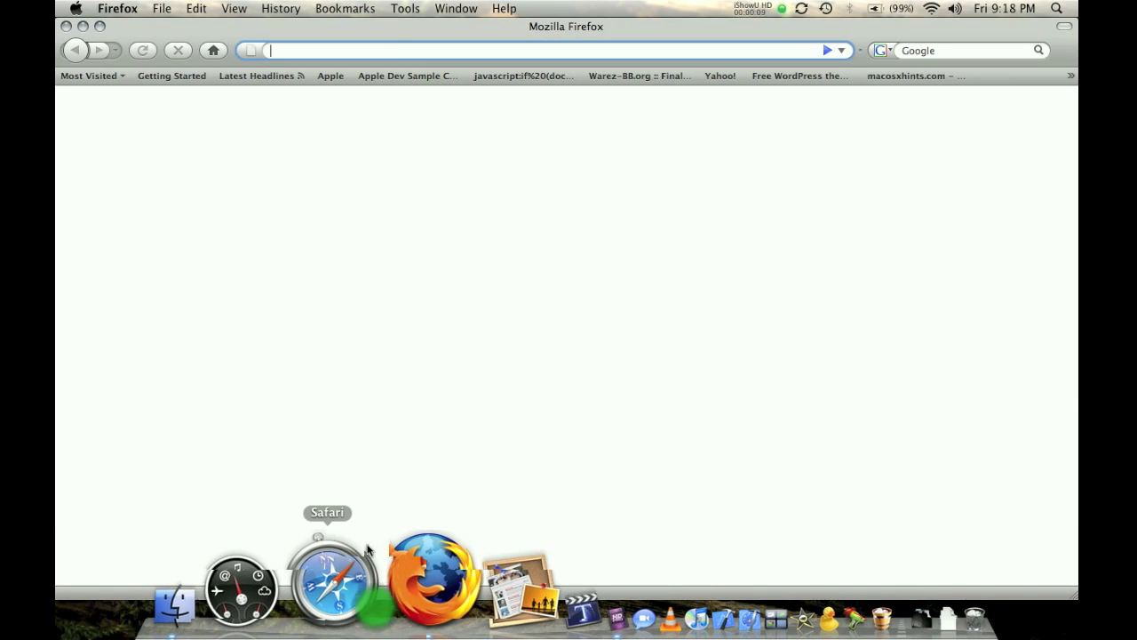
type("ww")
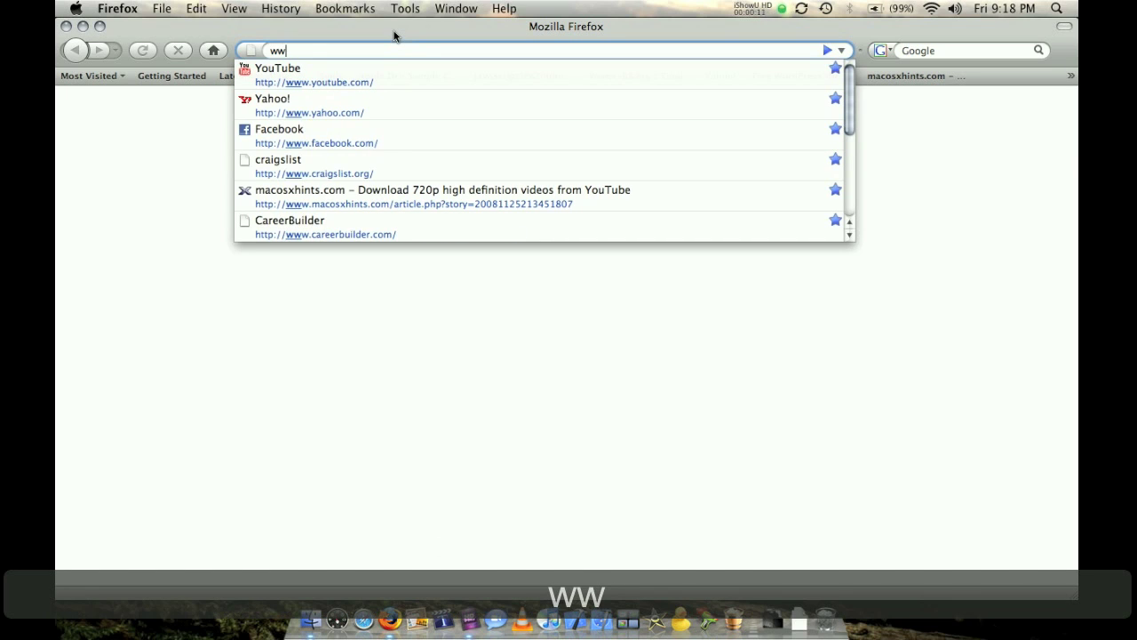
type("w.iph")
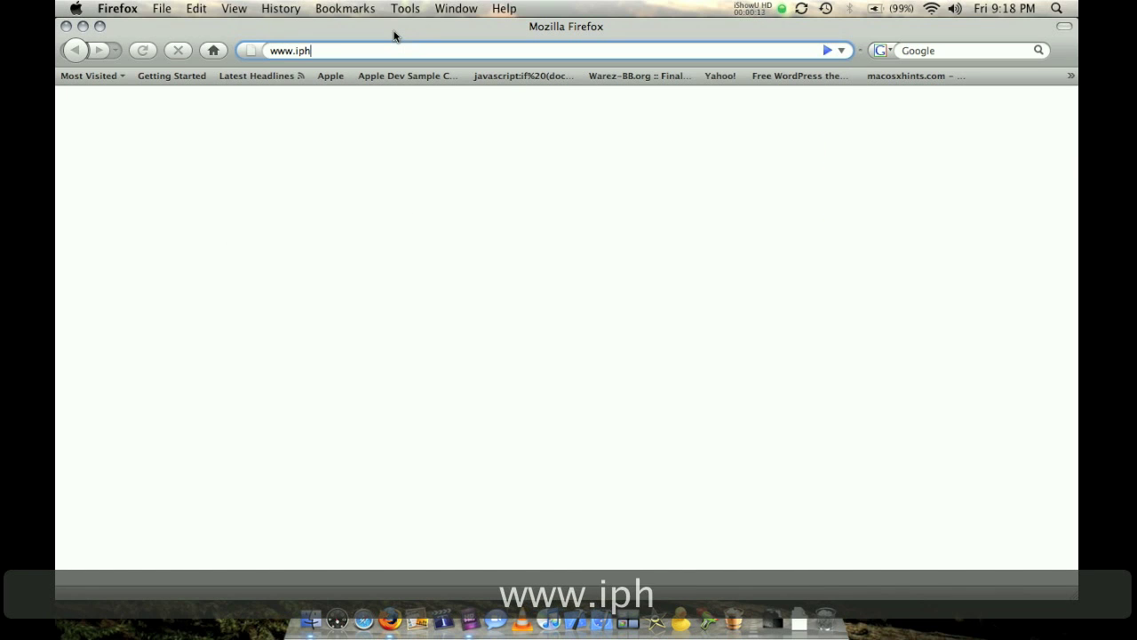
type("onecustoms")
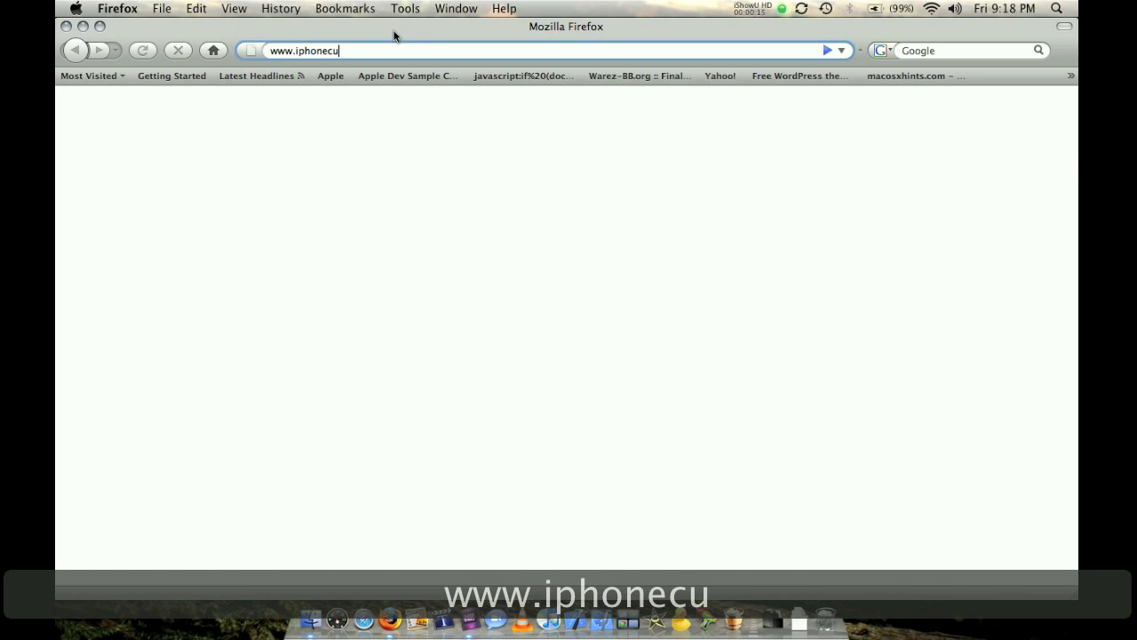
type(".com")
key("Return")
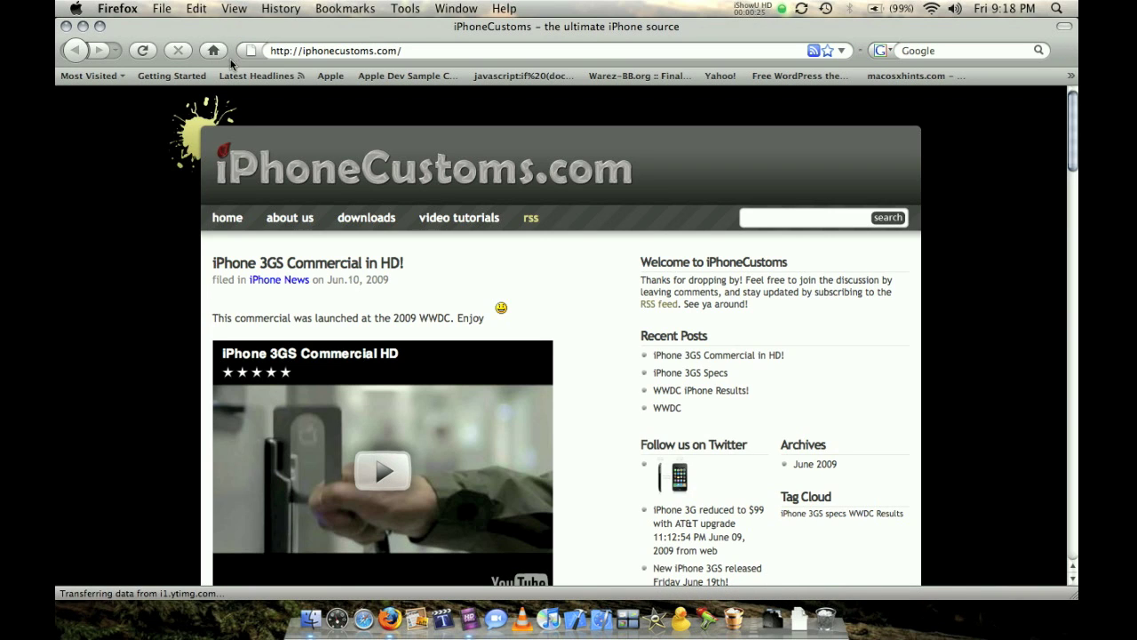
left_click(354, 226)
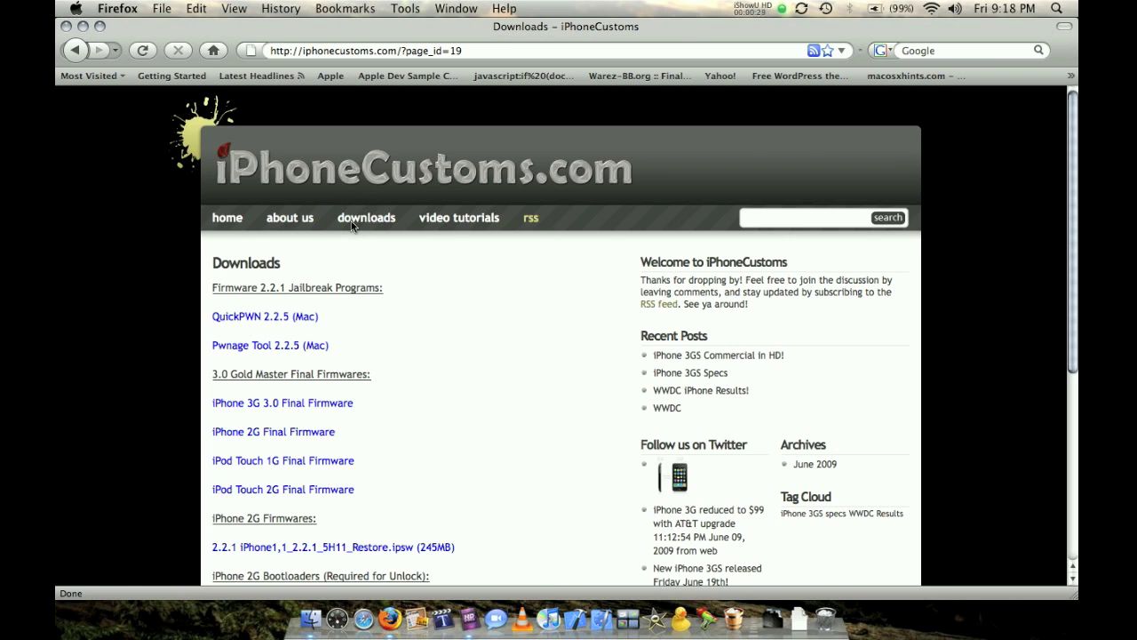
Examine the download links for Pwnage Tool 2.2.5, the iPhone 2G 2.2.1 firmware and the 3.9 and 4.6 bootloaders
scroll(411, 329, "down", 3)
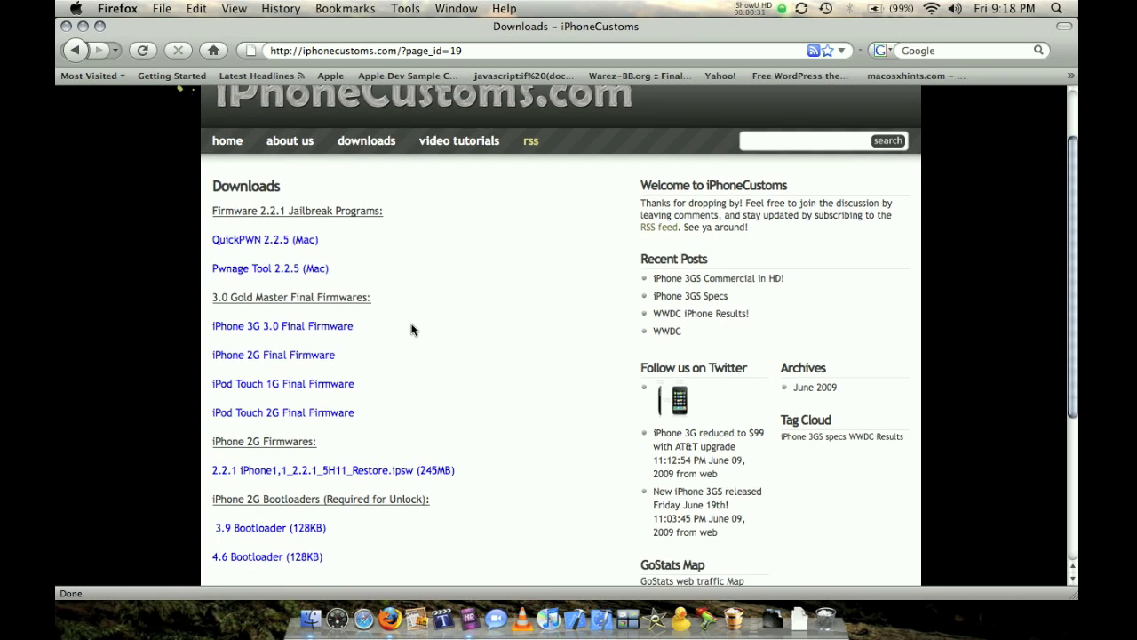
left_click(330, 268)
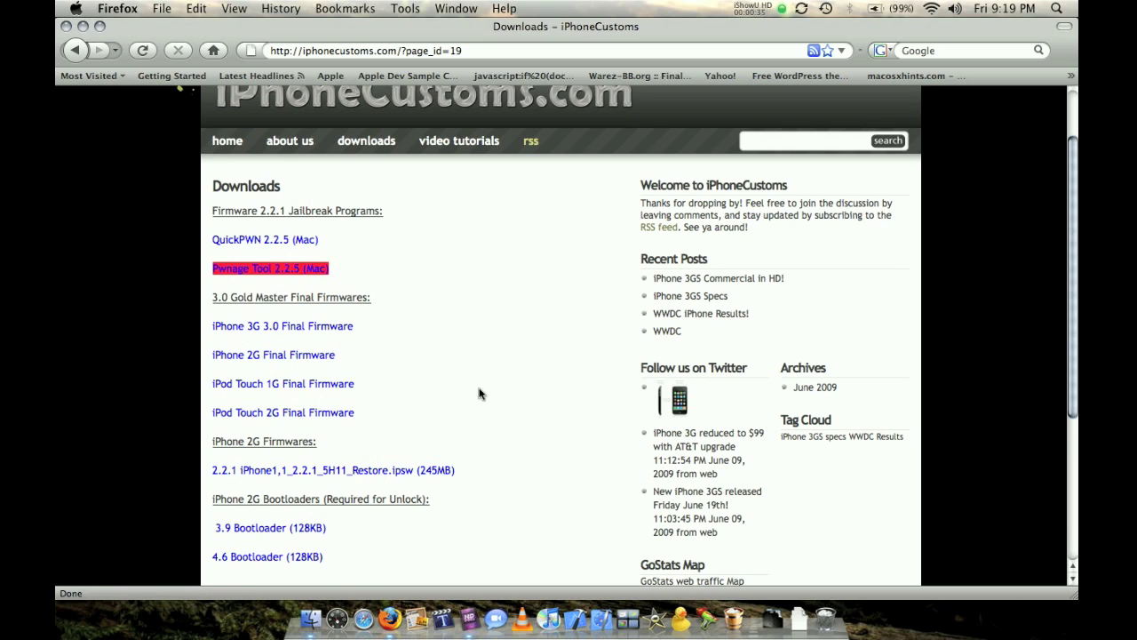
left_click_drag(471, 471, 338, 471)
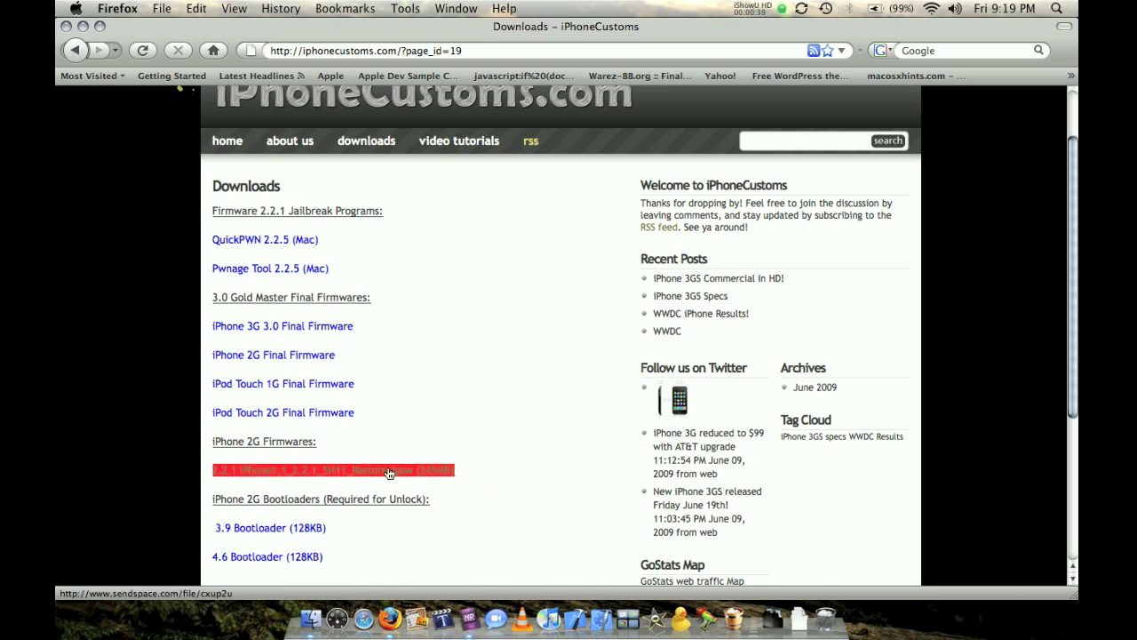
left_click(569, 531)
left_click_drag(324, 558, 215, 534)
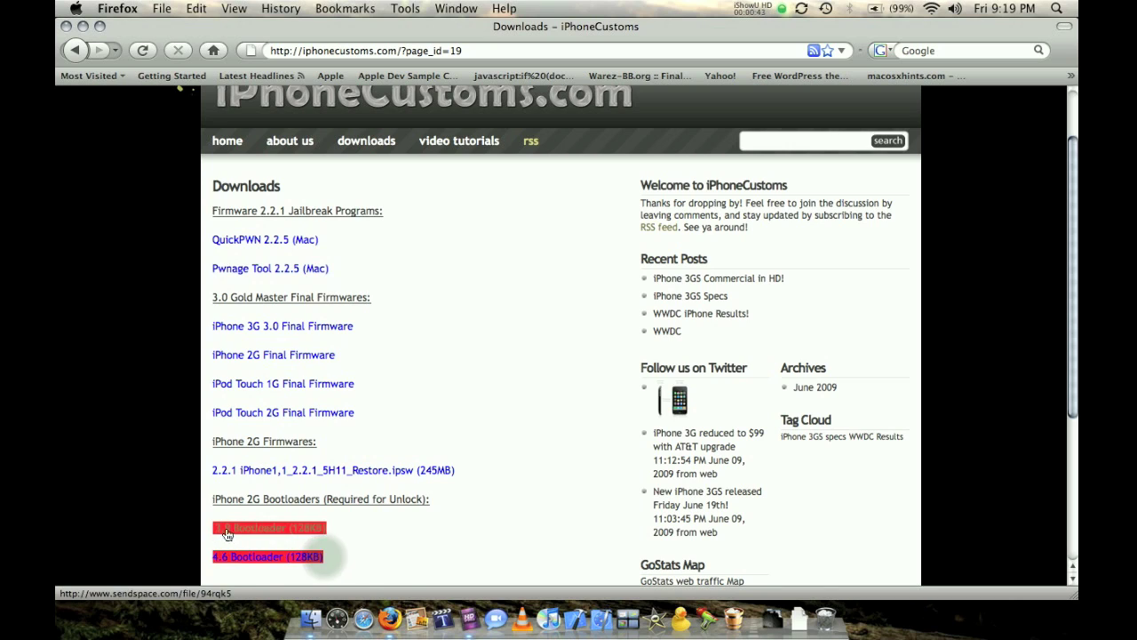
left_click(428, 558)
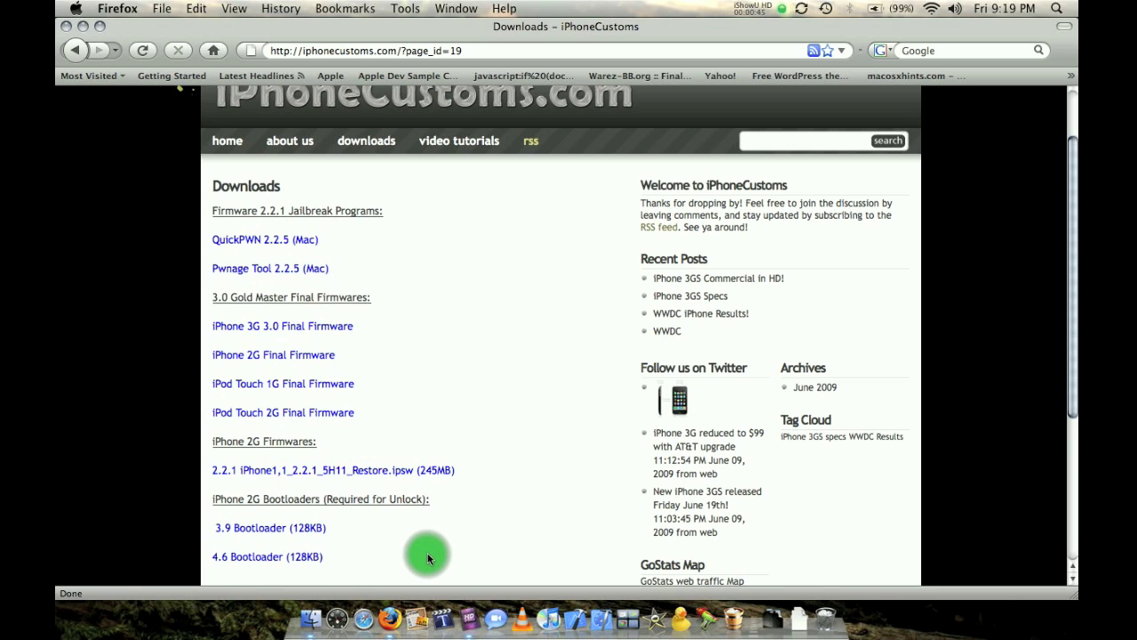
Minimise the browser and open the Pwnage Jailbreak folder on the desktop to review its files
left_click(82, 25)
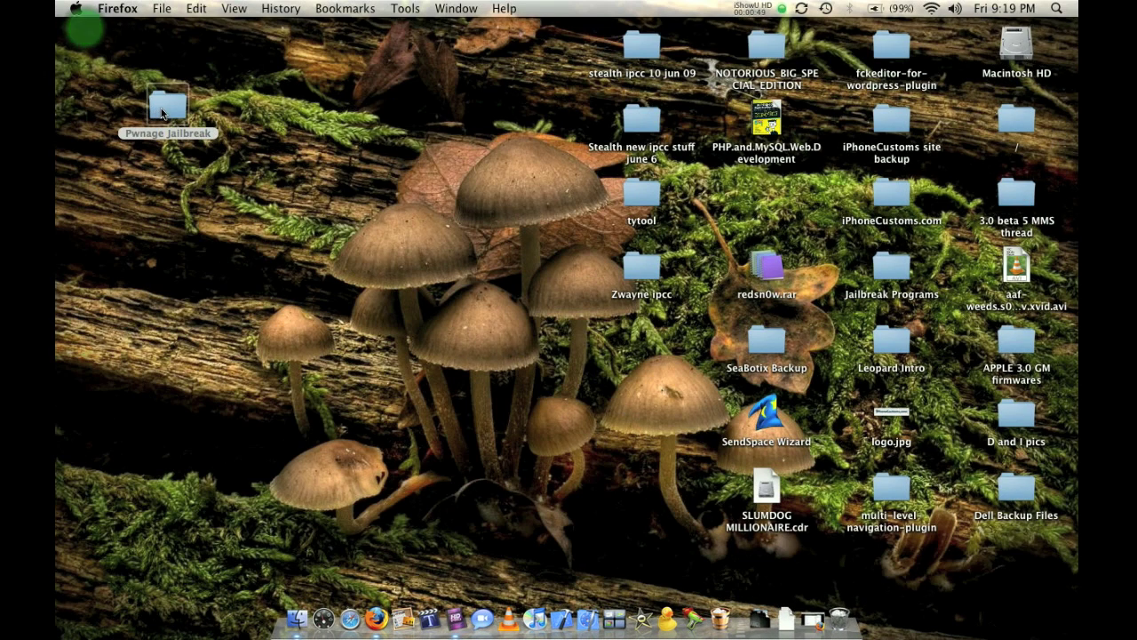
double_click(163, 113)
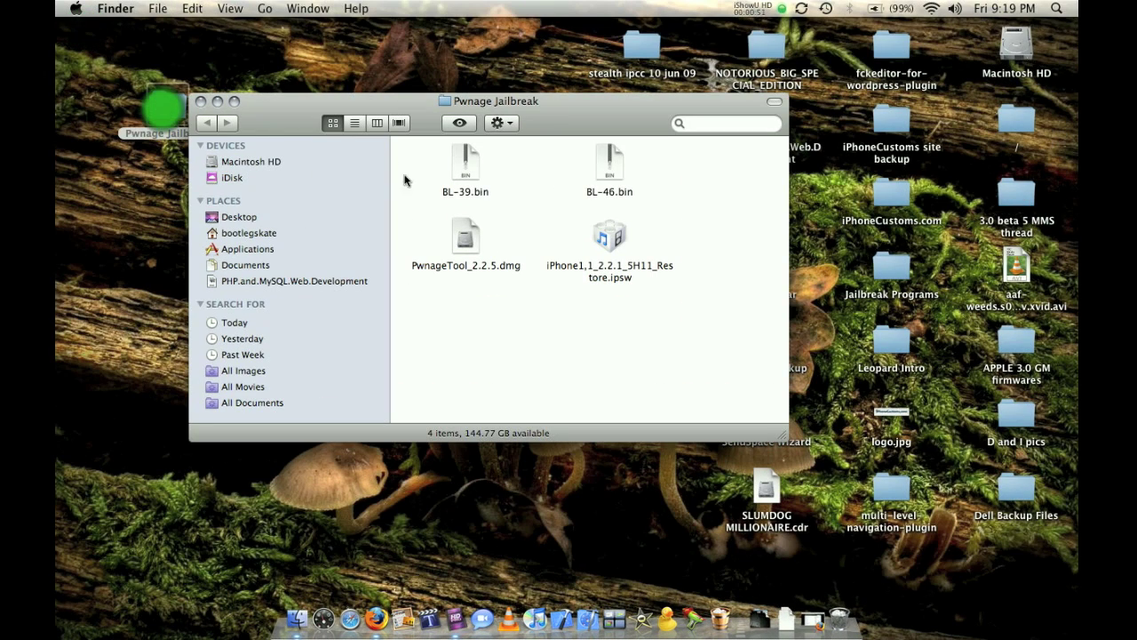
left_click_drag(643, 293, 446, 170)
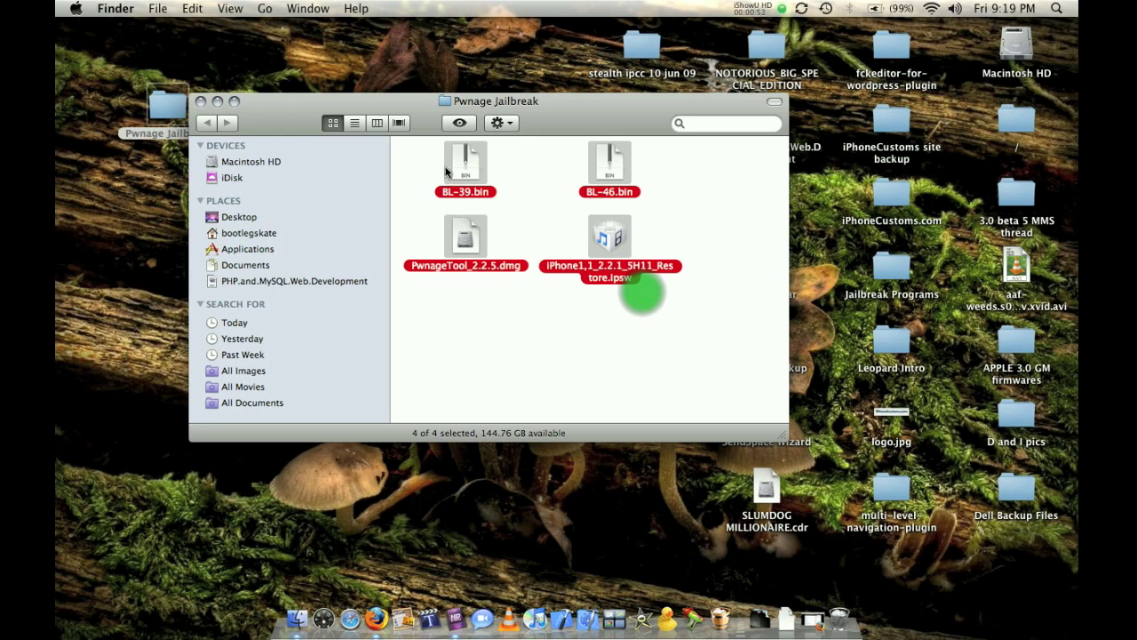
left_click(702, 225)
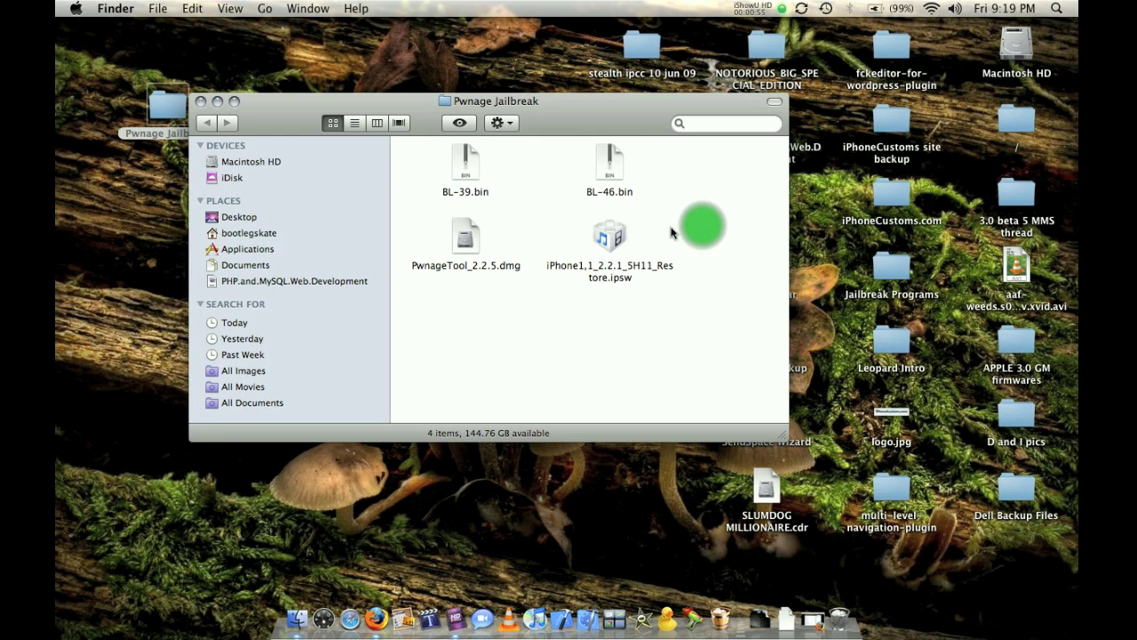
Mount PwnageTool_2.2.5.dmg, copy the PwnageTool application into the Pwnage Jailbreak folder, and put the disk image window away
left_click(462, 257)
double_click(463, 257)
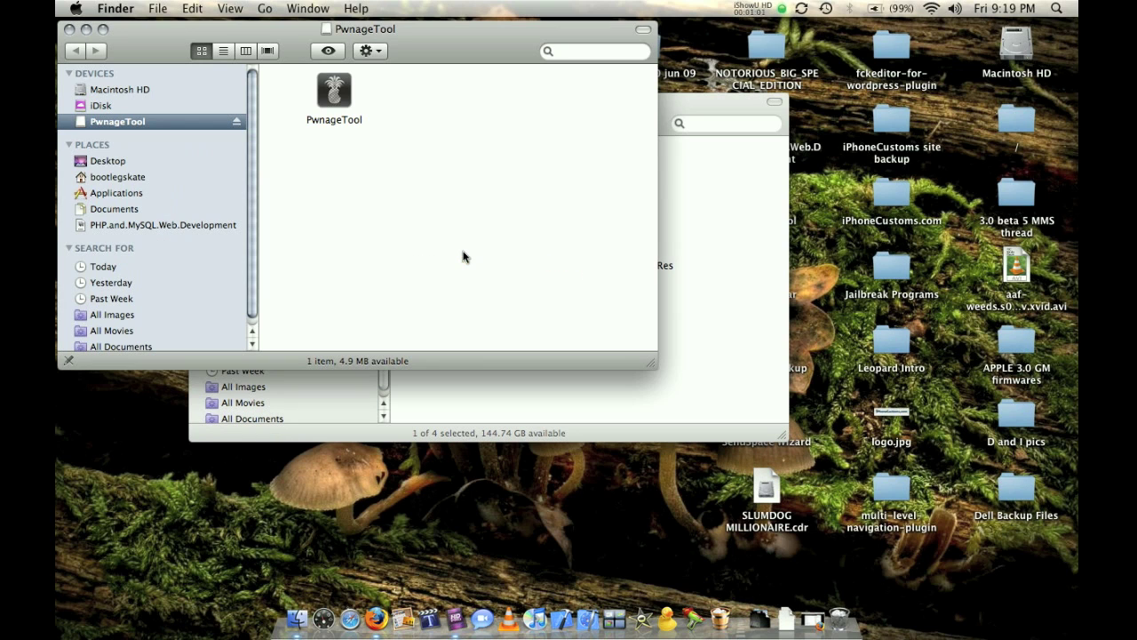
left_click_drag(537, 28, 527, 394)
left_click_drag(323, 455, 549, 329)
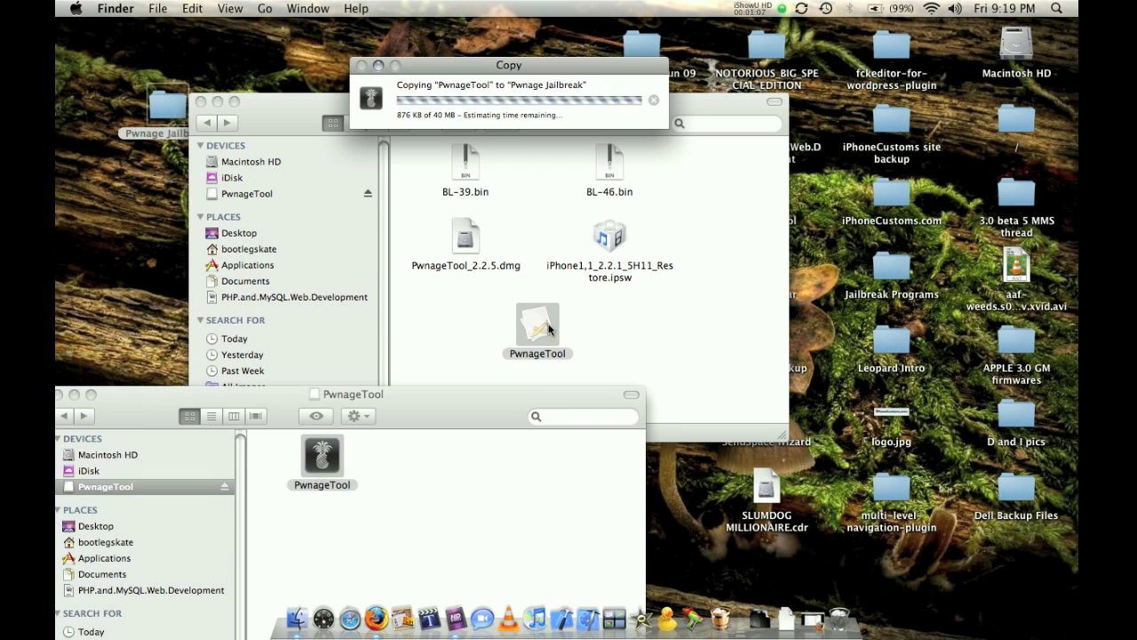
left_click_drag(282, 407, 424, 399)
left_click(248, 394)
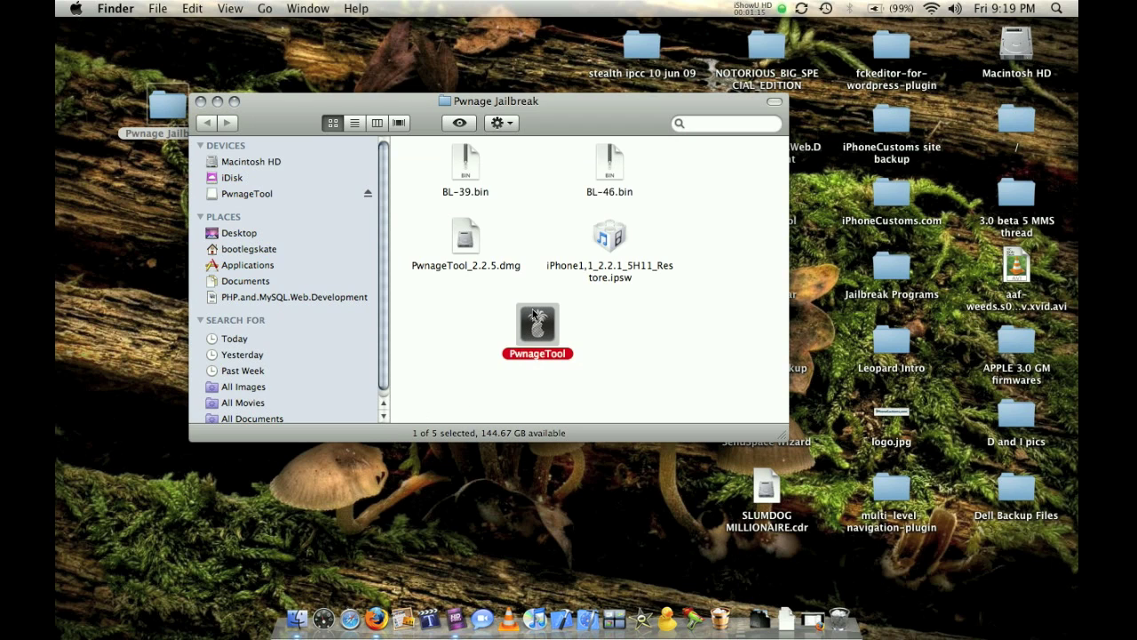
Launch PwnageTool from the Pwnage Jailbreak folder, allow it to open, and accept its copyright notice with the folder window minimised
double_click(536, 325)
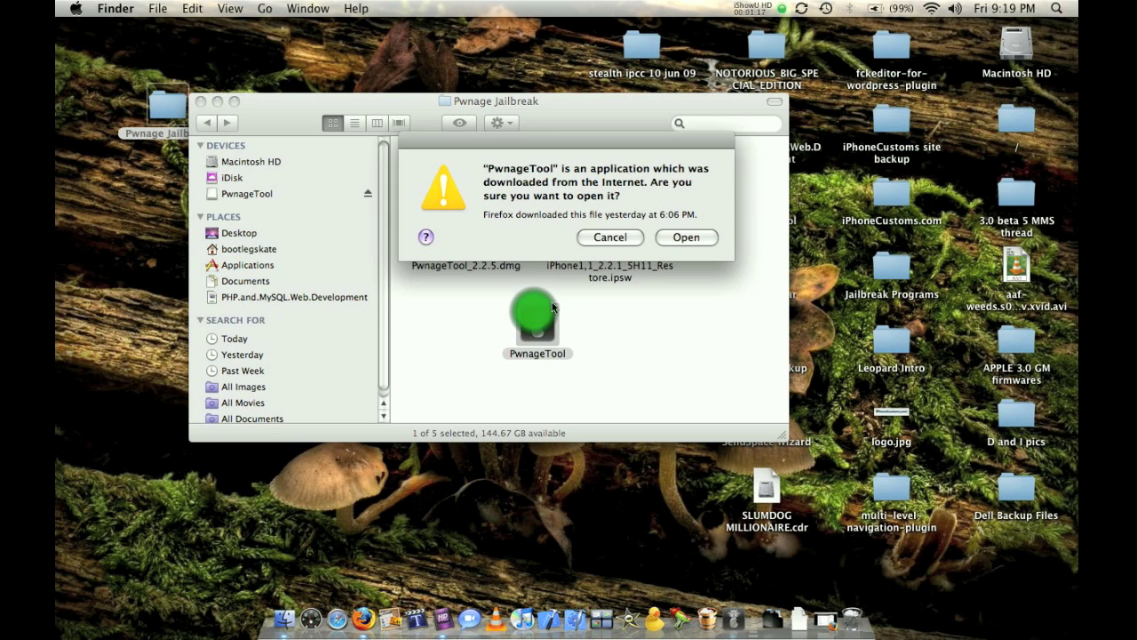
left_click(685, 237)
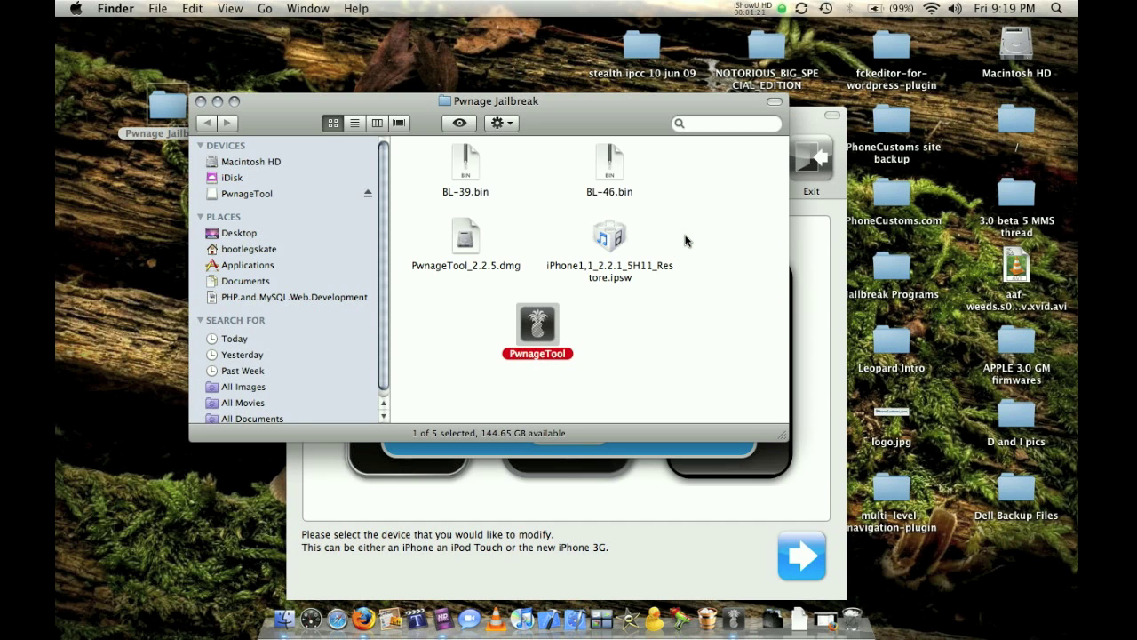
left_click(218, 104)
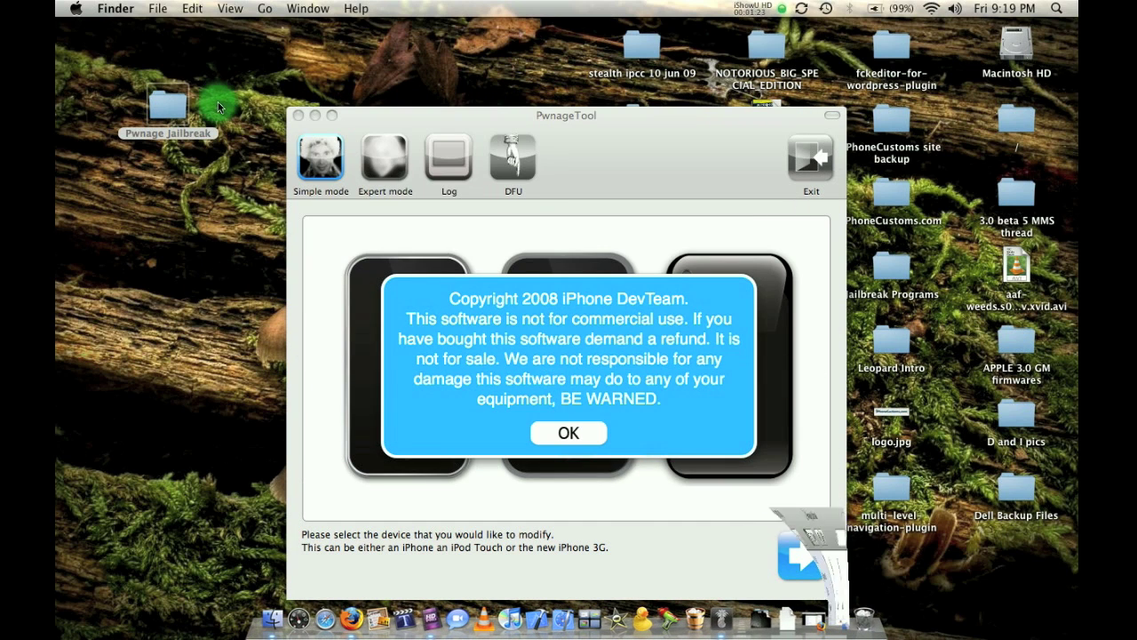
left_click(569, 434)
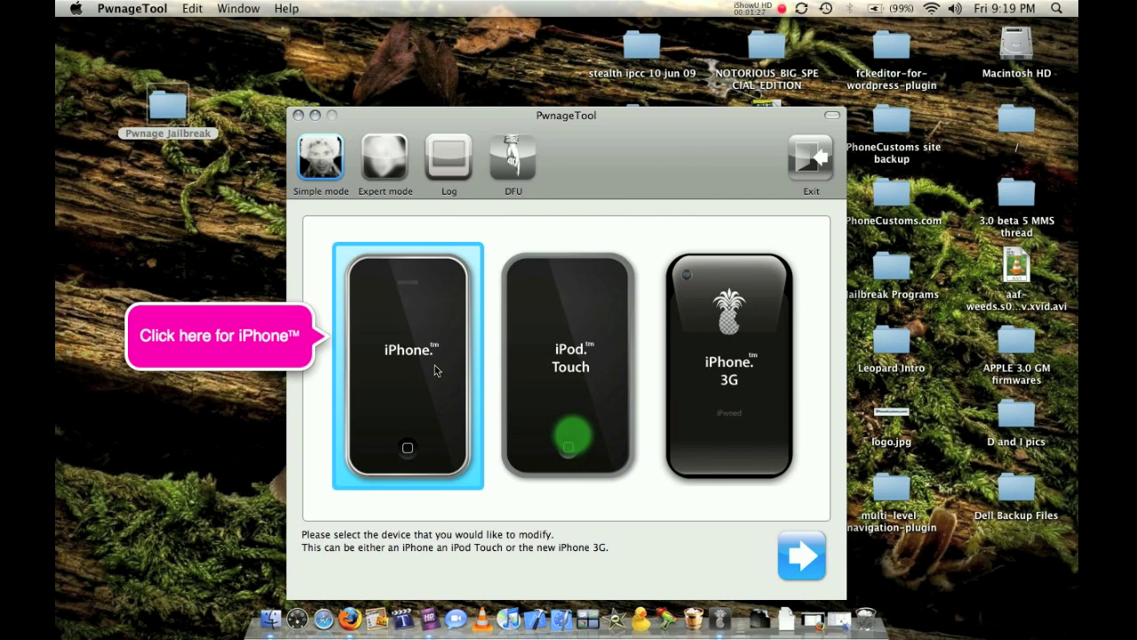
Switch PwnageTool to Expert mode and continue with the original iPhone as the device to modify
left_click(394, 151)
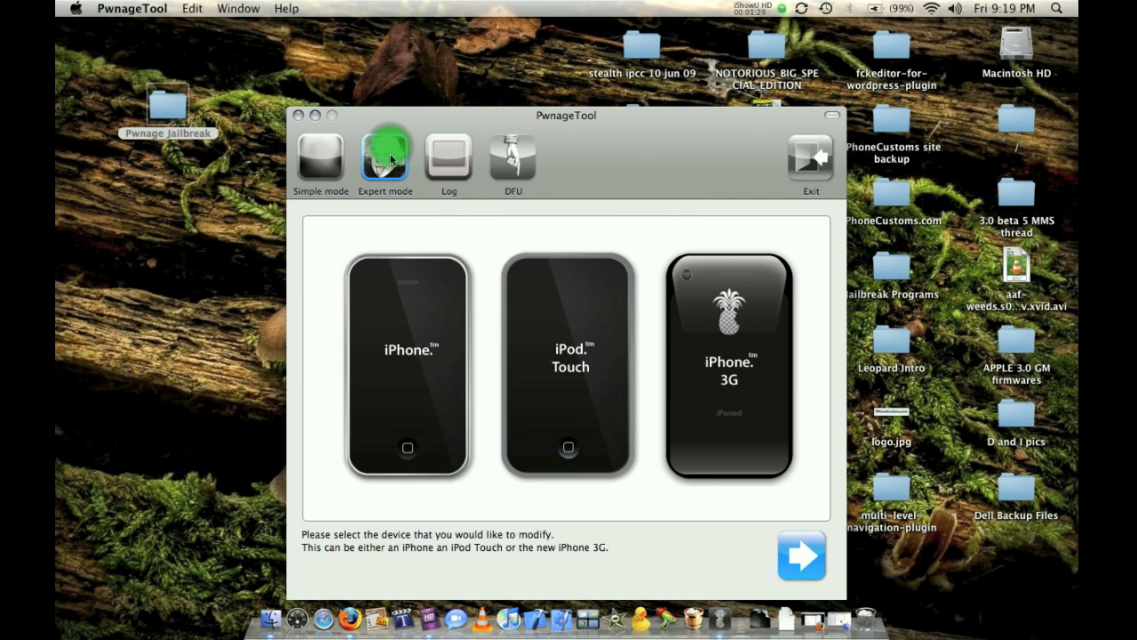
left_click(414, 325)
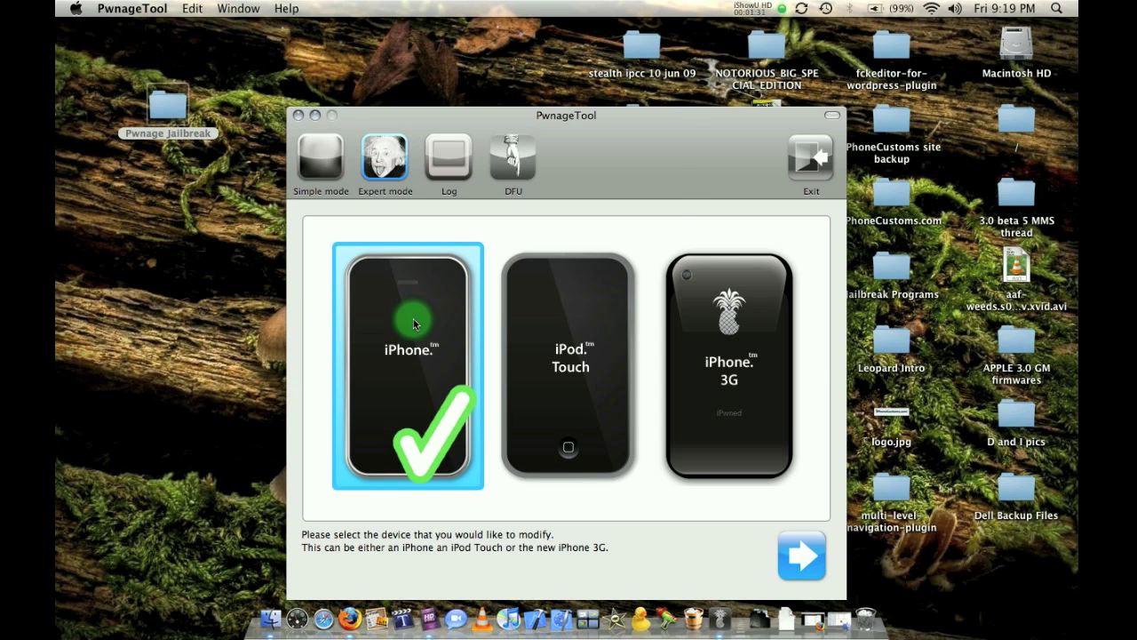
left_click(801, 557)
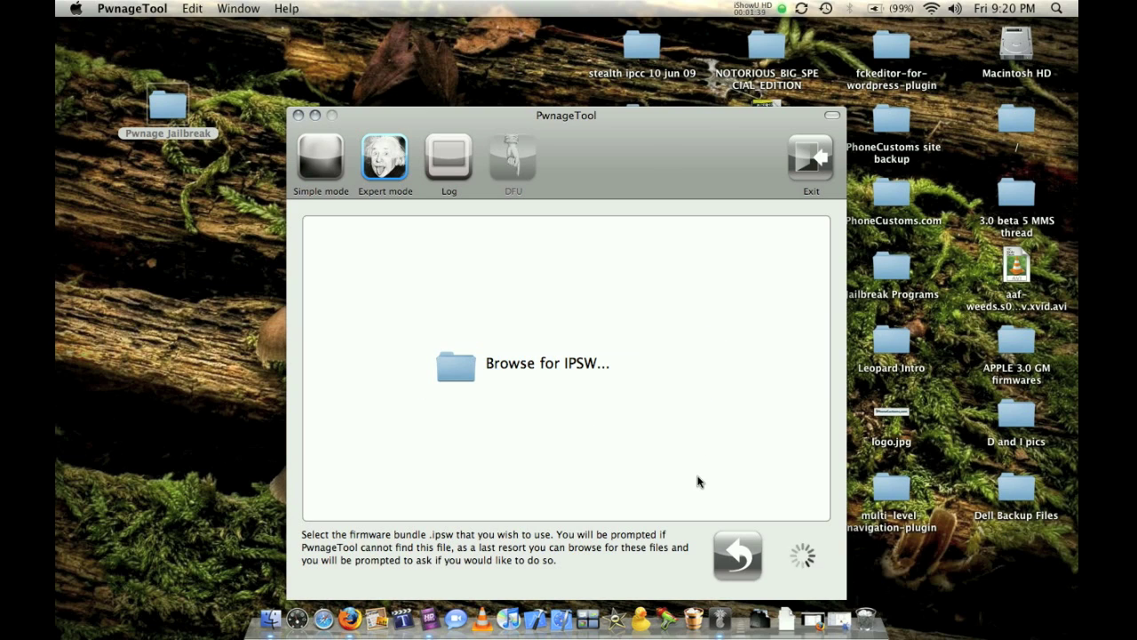
Choose the iPhone1,1_2.2.1_5H11 firmware bundle and proceed to its General settings
left_click(560, 407)
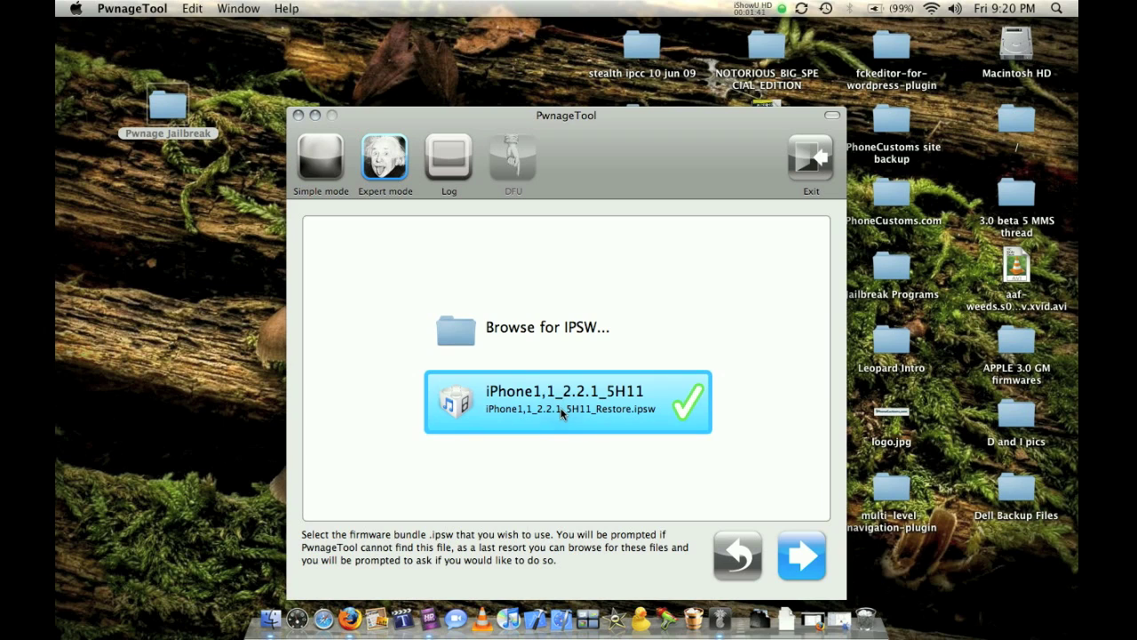
left_click(801, 553)
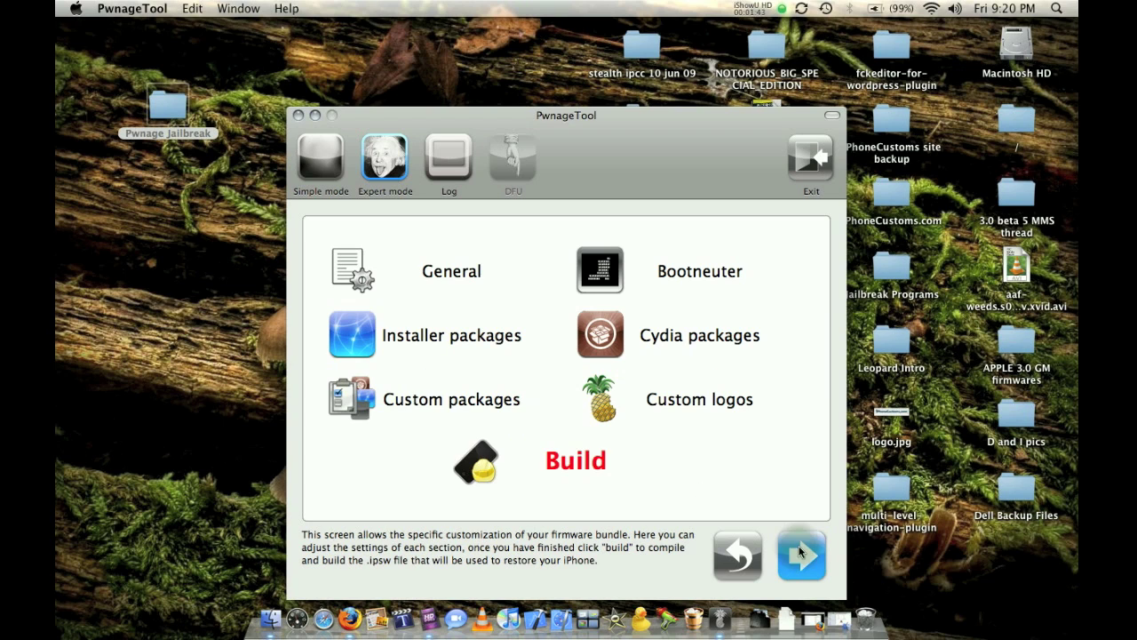
left_click(404, 266)
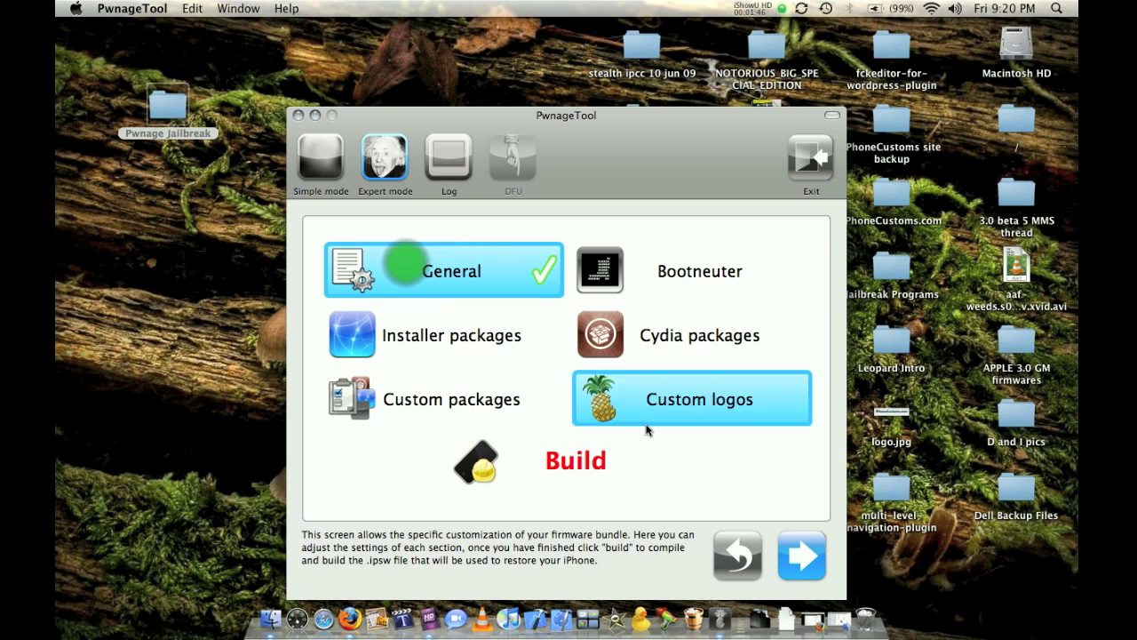
left_click(801, 551)
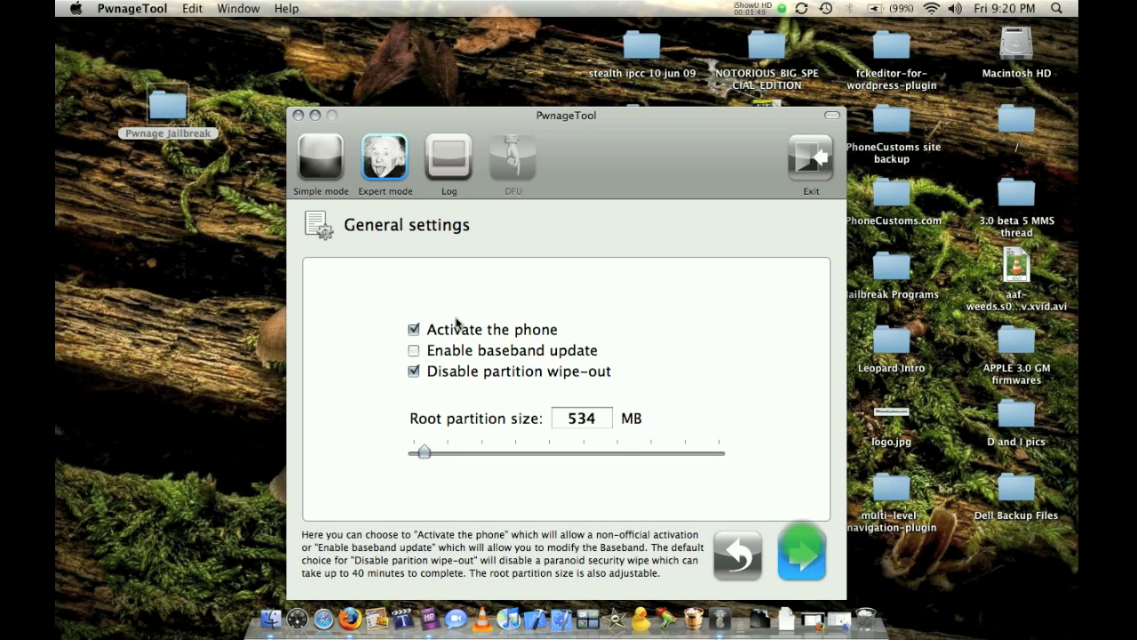
Enable the baseband update, set the root partition size to 590 MB, and continue past the General settings
left_click(413, 352)
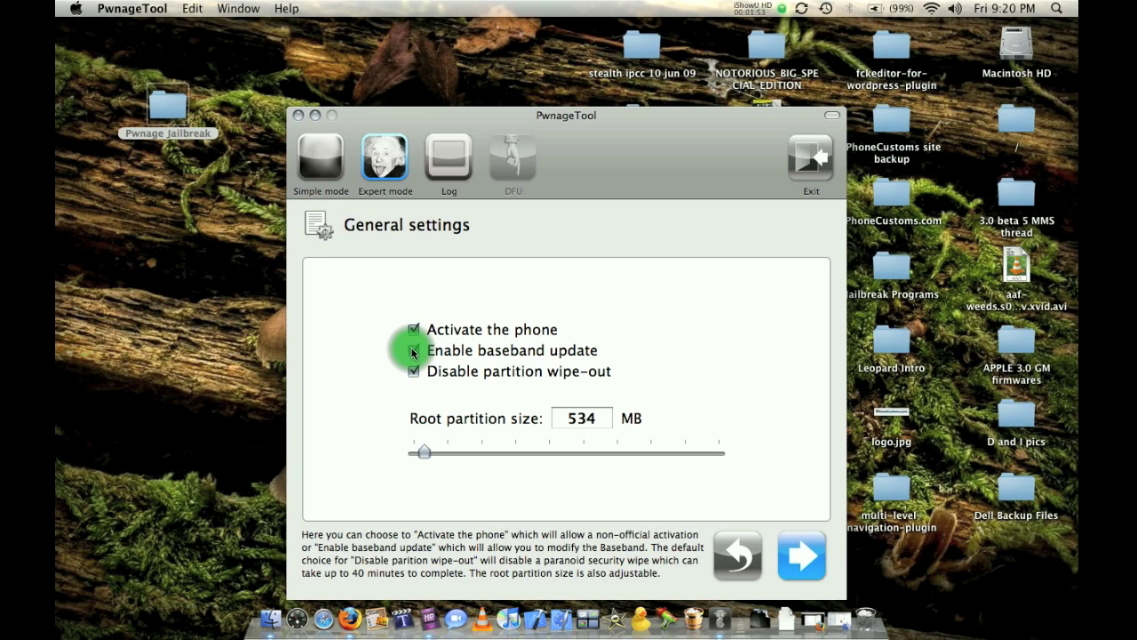
left_click_drag(424, 454, 427, 453)
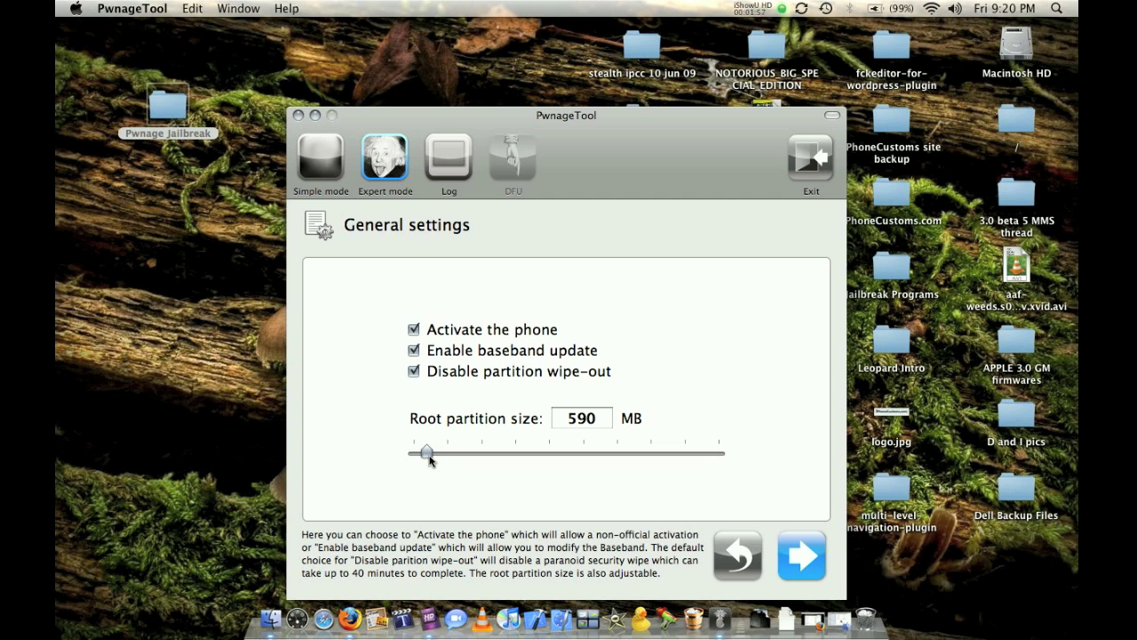
mouse_move(817, 604)
left_click(801, 557)
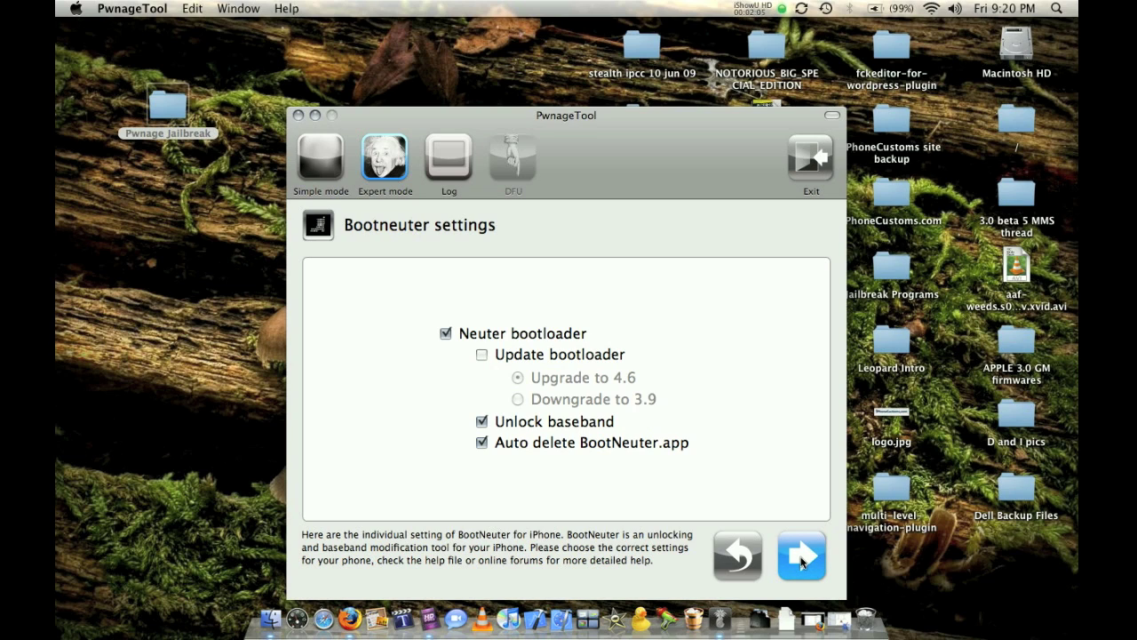
Accept the Bootneuter settings and refresh the downloadable Cydia packages from the apt.saurik.com source
left_click(801, 557)
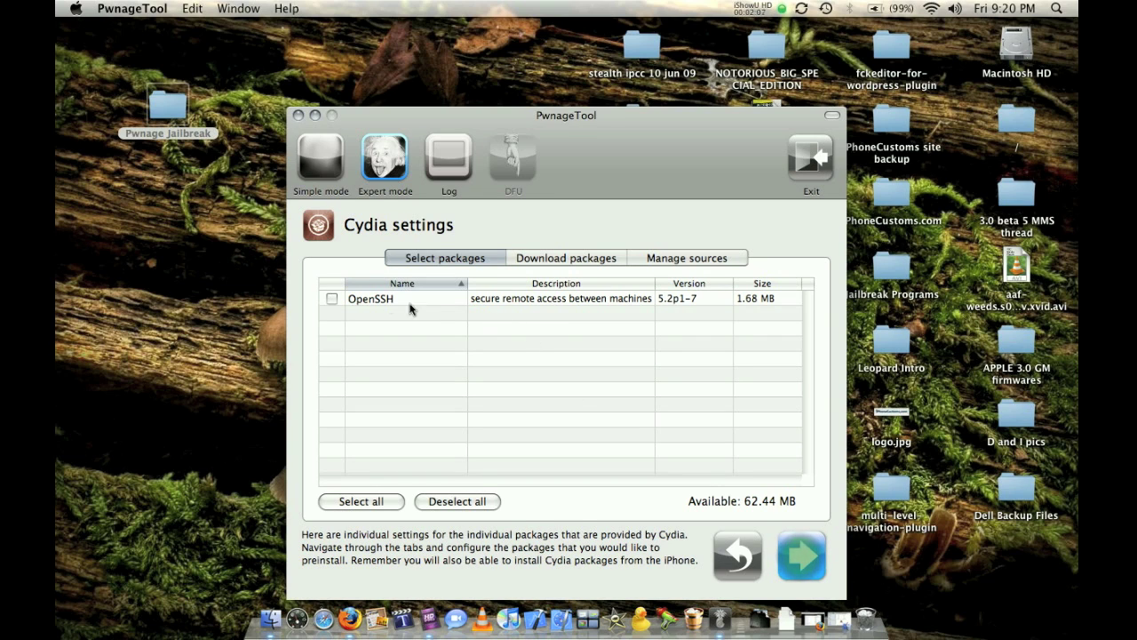
left_click(565, 259)
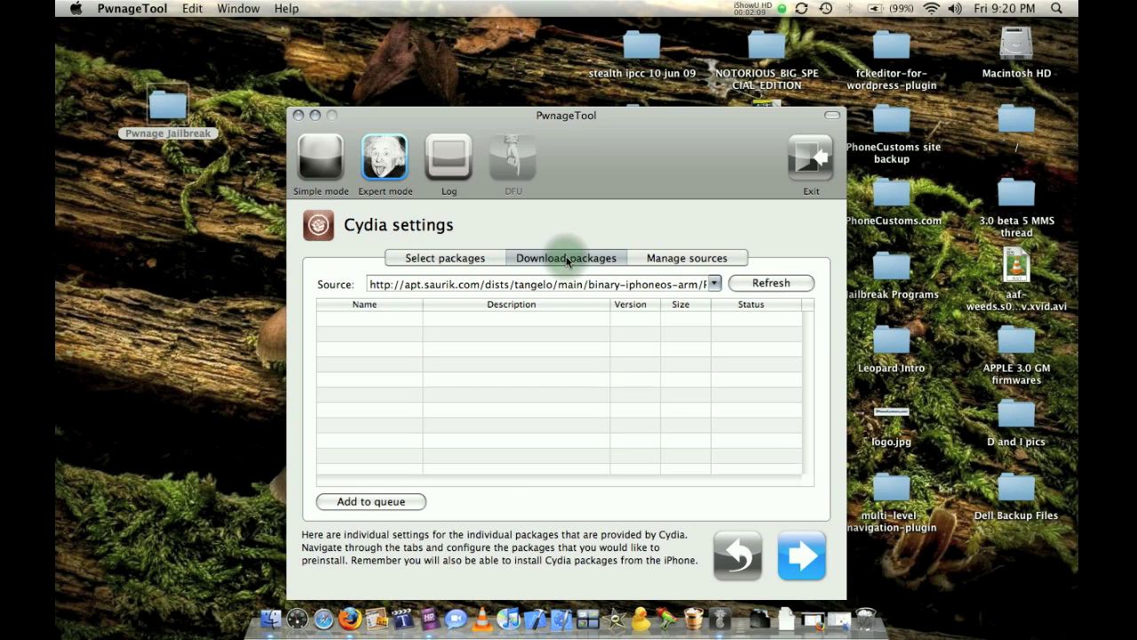
left_click(779, 284)
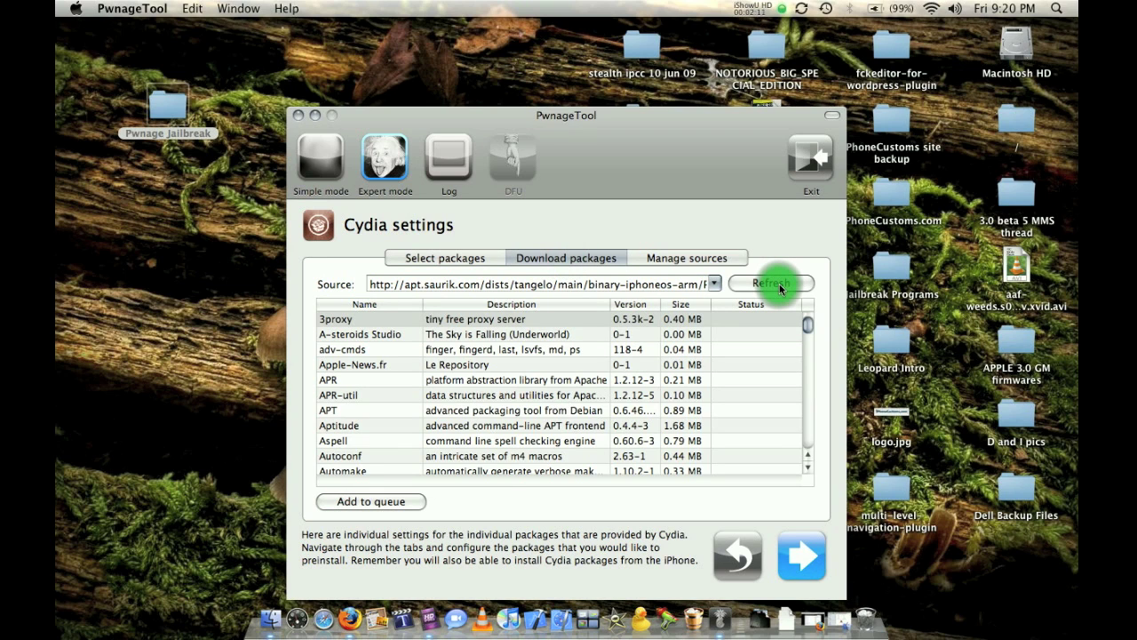
Find OpenSSH among the downloadable Cydia packages and enable it in the list of packages to preinstall
left_click_drag(806, 326, 803, 401)
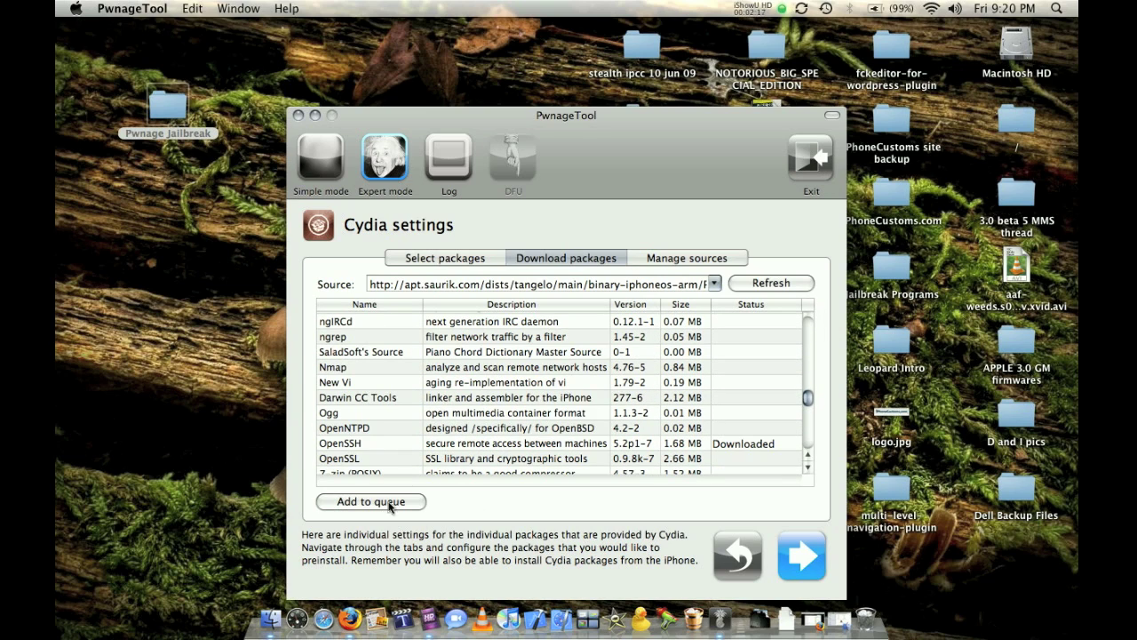
left_click(367, 445)
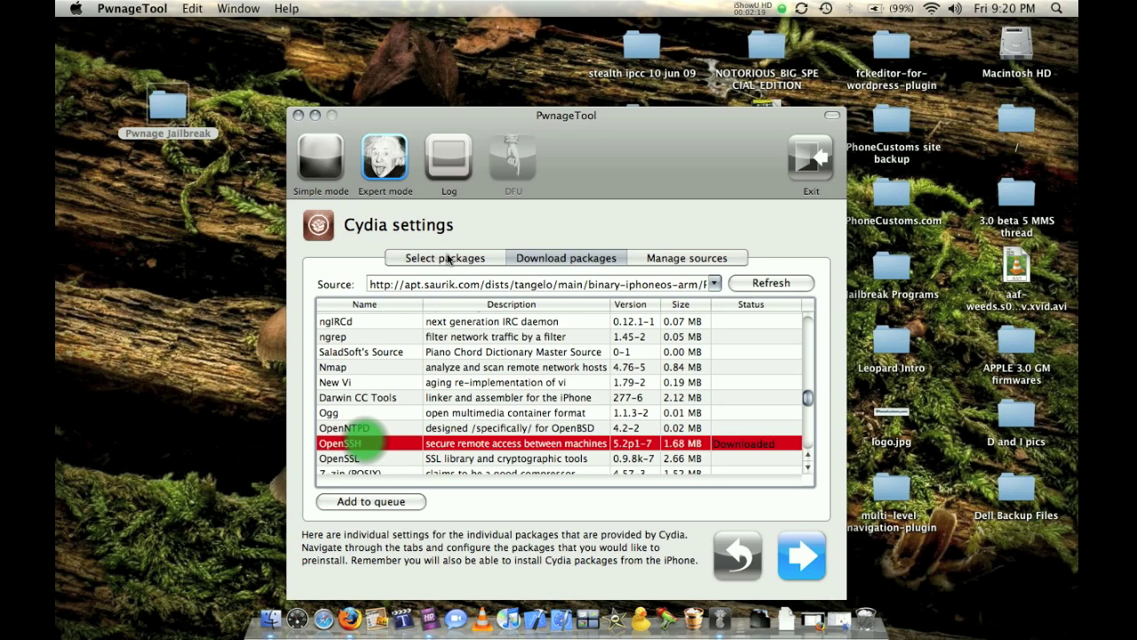
left_click(449, 259)
left_click(330, 300)
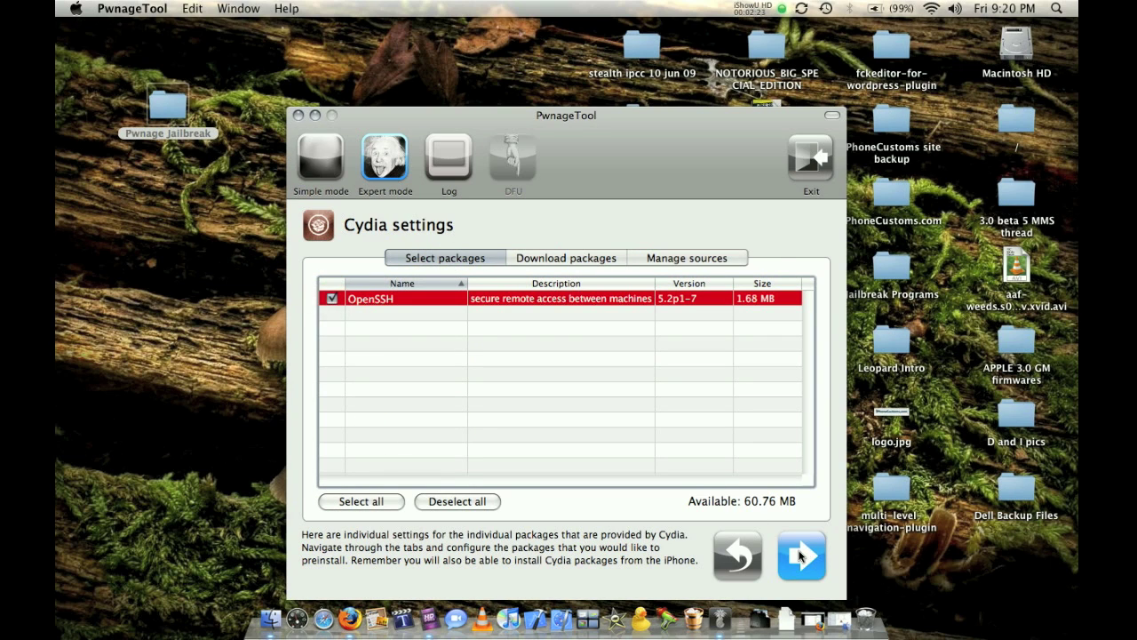
Continue past the Cydia, custom packages and custom logos settings, keeping both installers and both logos enabled
left_click(800, 558)
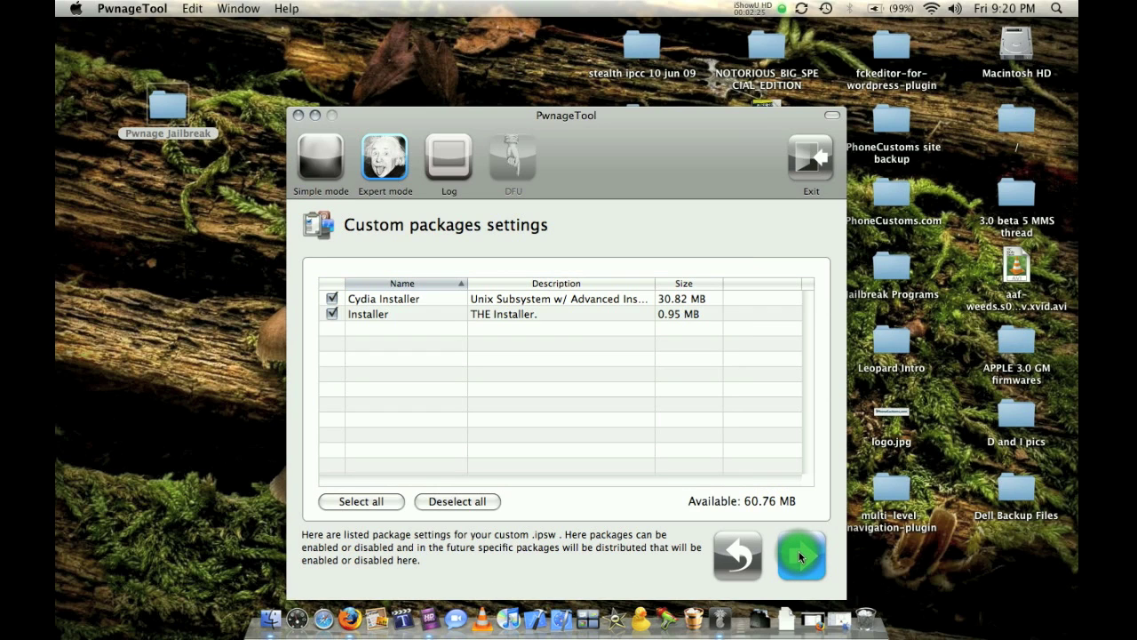
left_click(799, 557)
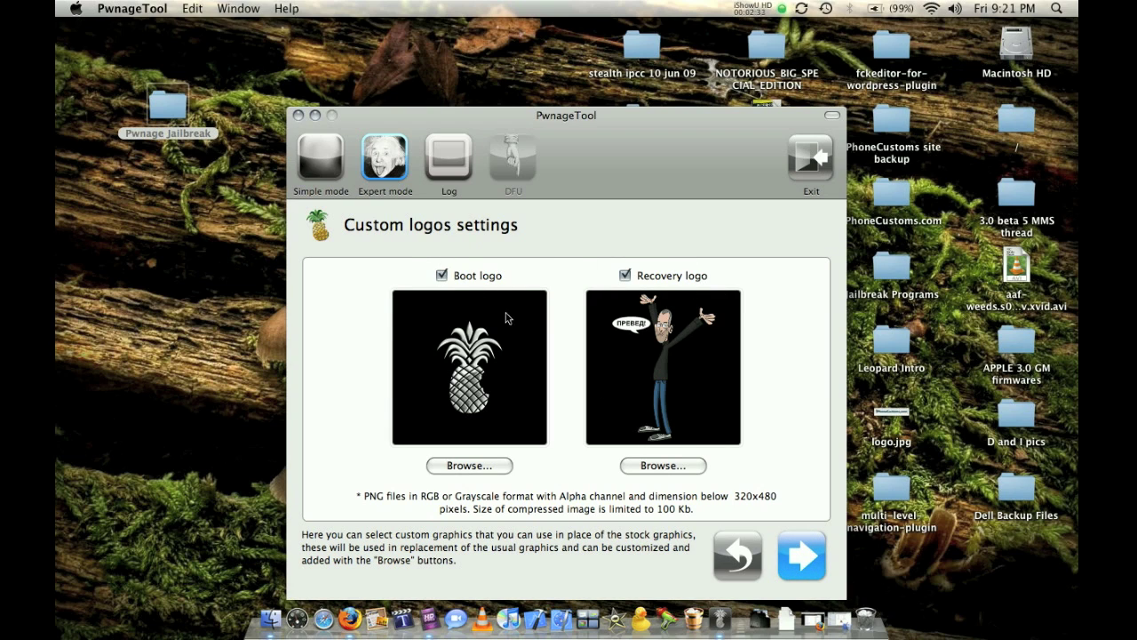
left_click(811, 551)
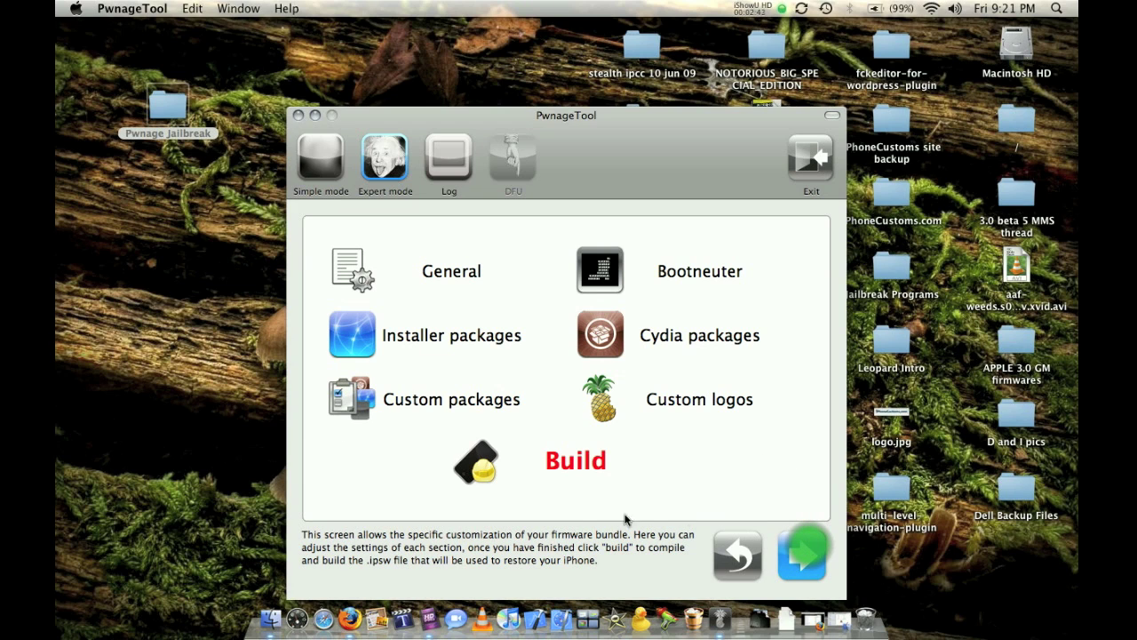
Start building the custom firmware and save the .ipsw file under its suggested name in the Pwnage Jailbreak folder
left_click(577, 468)
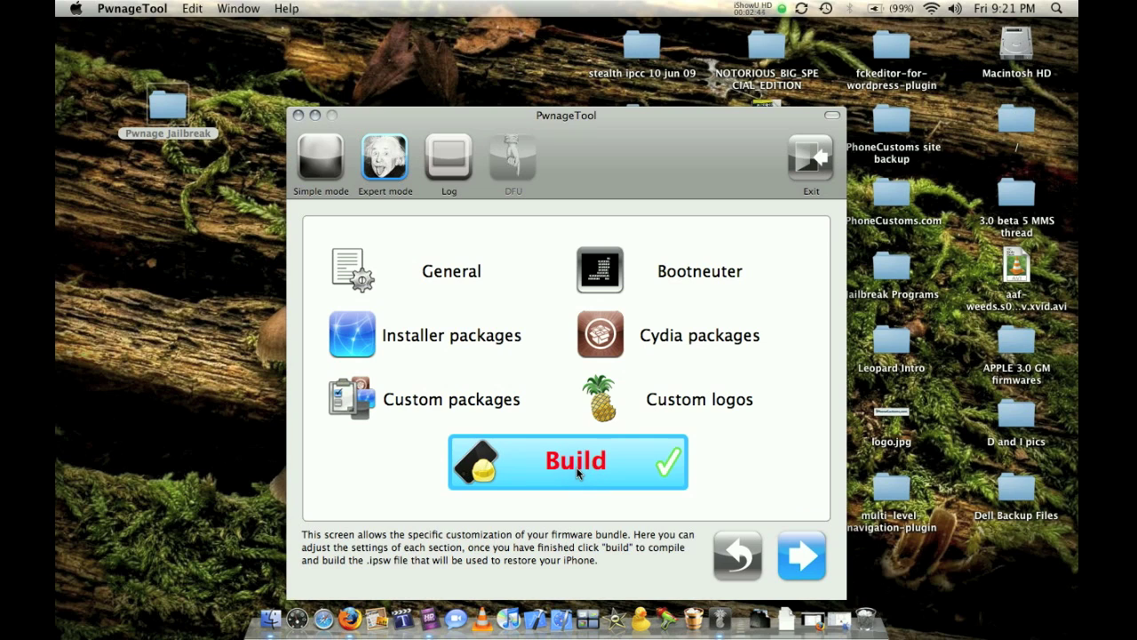
left_click(801, 552)
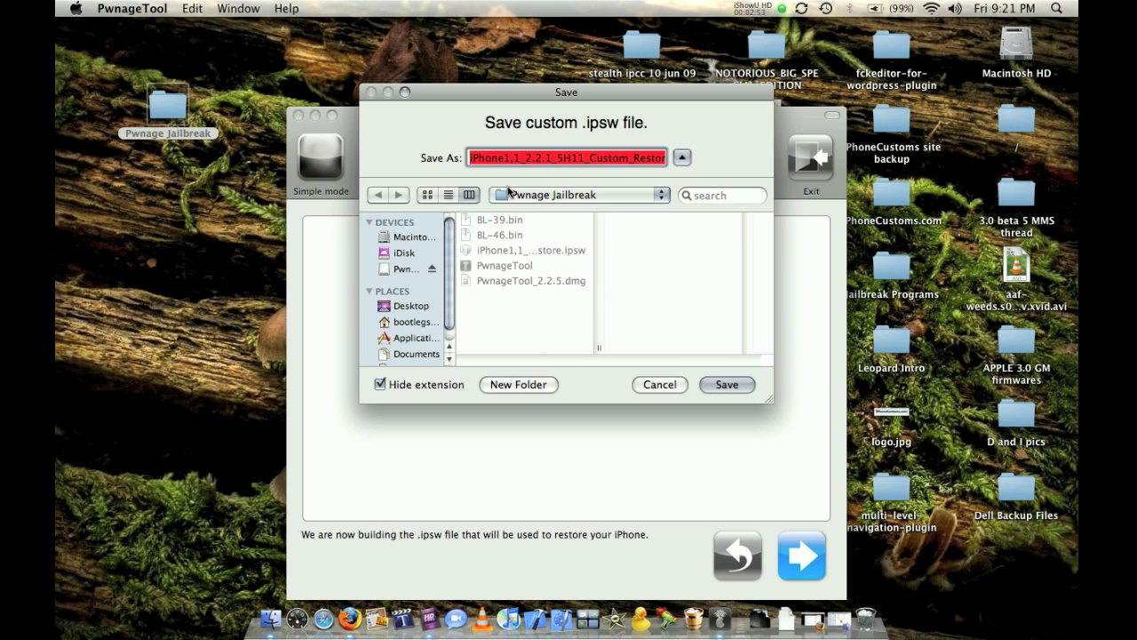
left_click(727, 385)
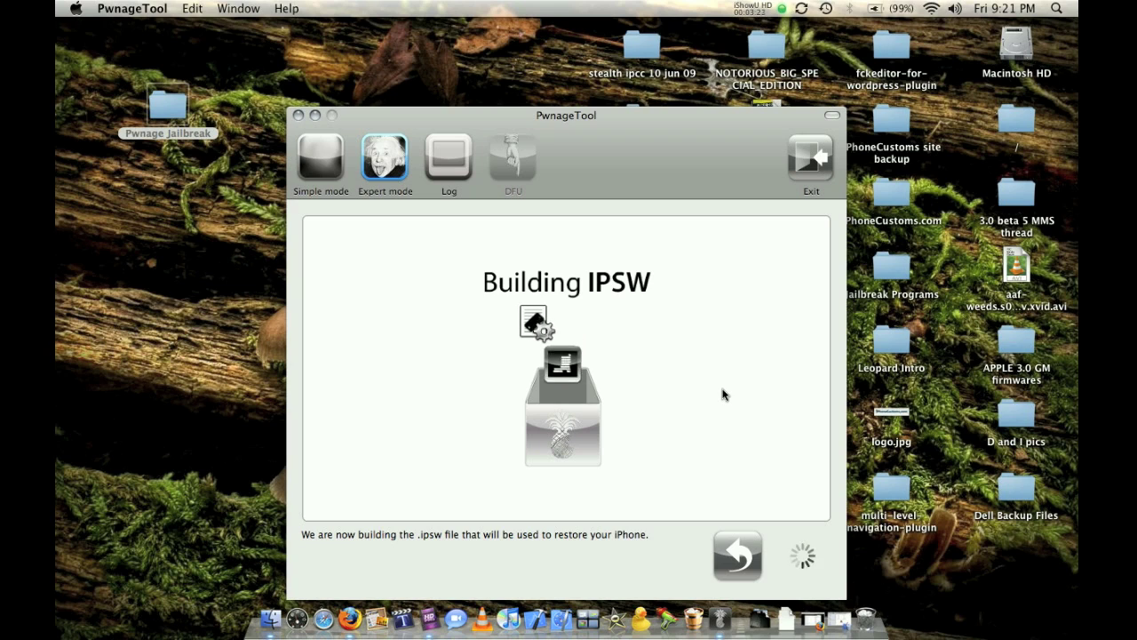
key("super")
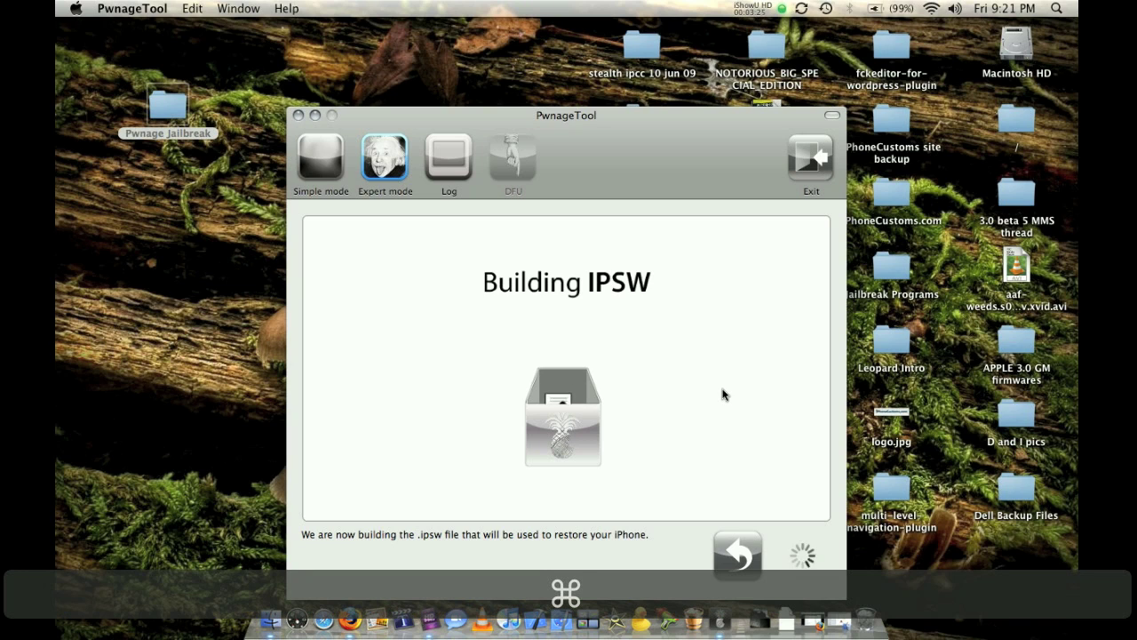
key("super+period")
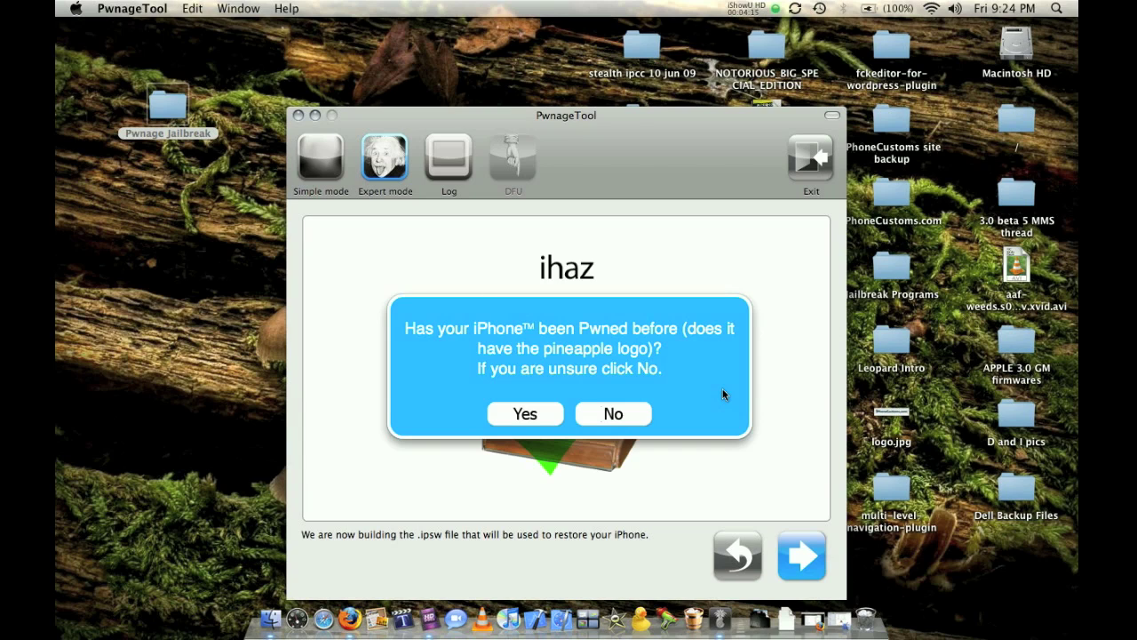
Answer that the iPhone has not been pwned before, and acknowledge PwnageTool's DFU mode message once the phone has entered DFU
left_click(613, 414)
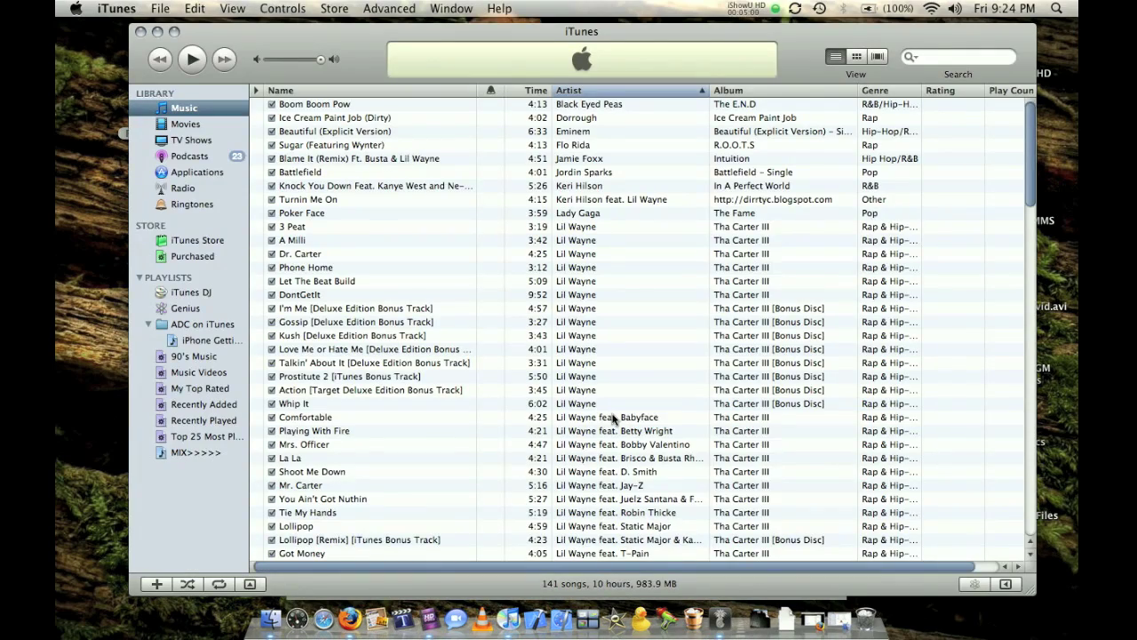
key("F9")
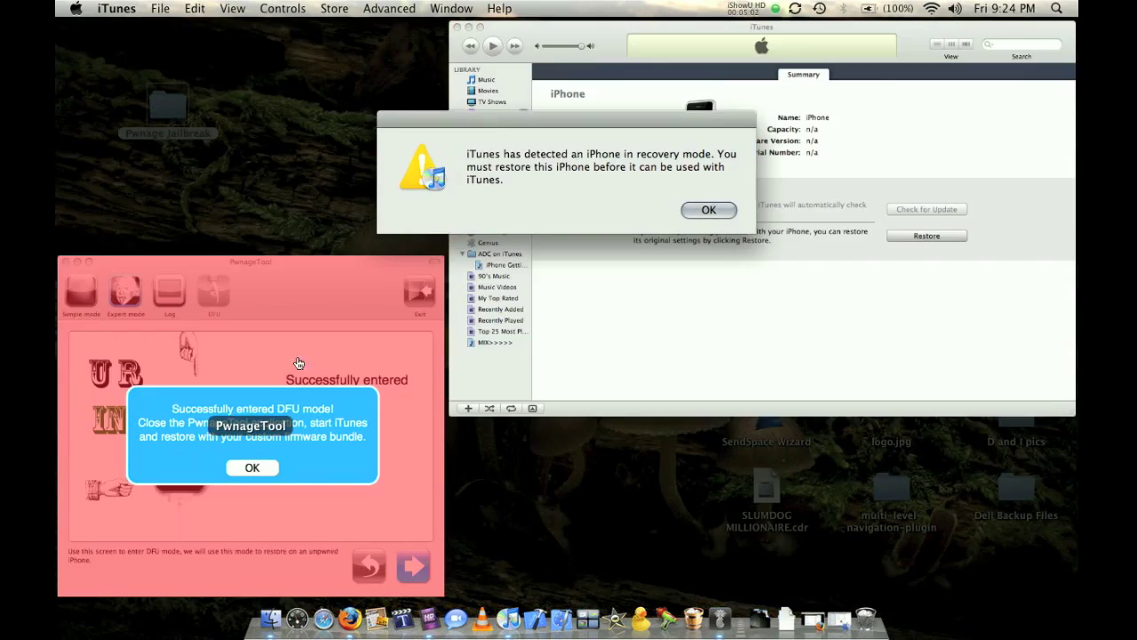
left_click(237, 413)
left_click(567, 415)
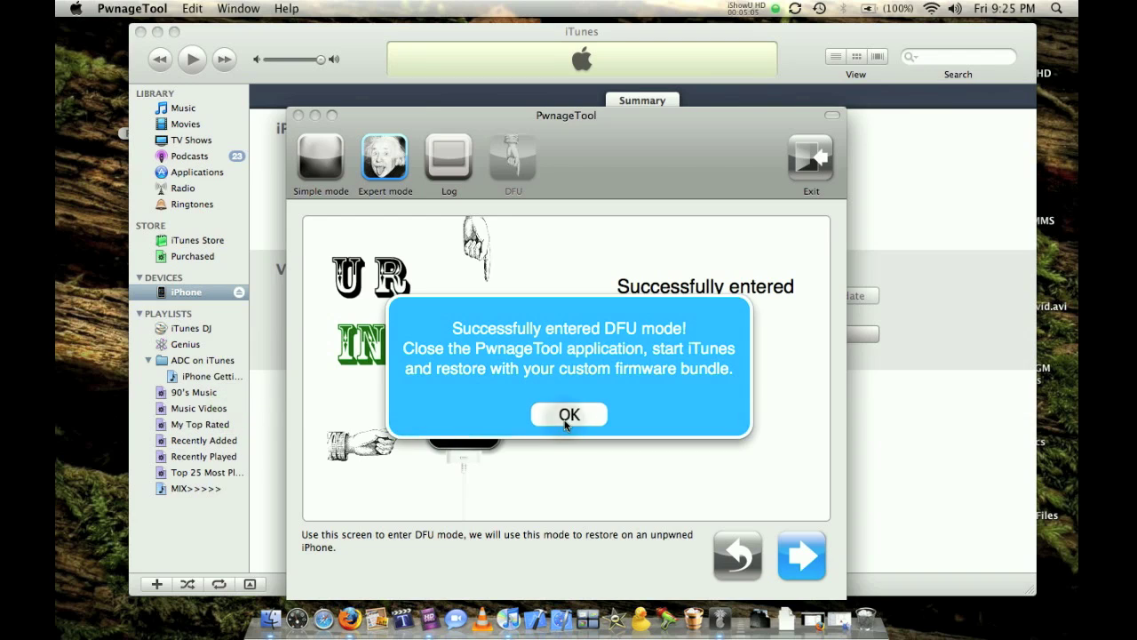
Quit PwnageTool, switch to iTunes and dismiss its recovery mode alert
left_click(133, 8)
left_click(154, 158)
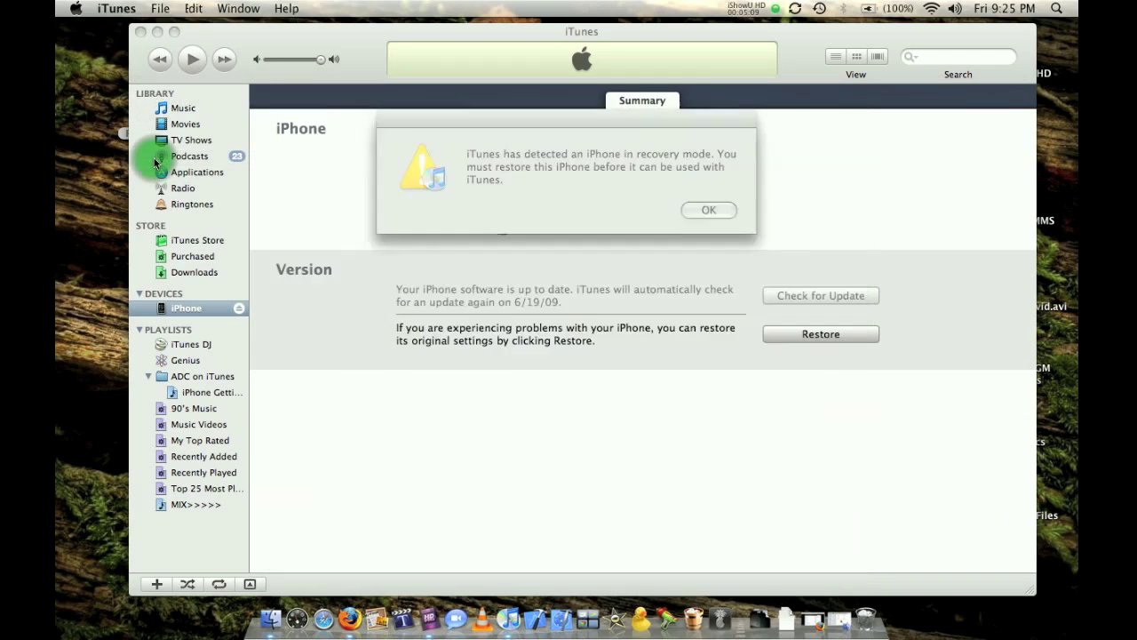
left_click(709, 210)
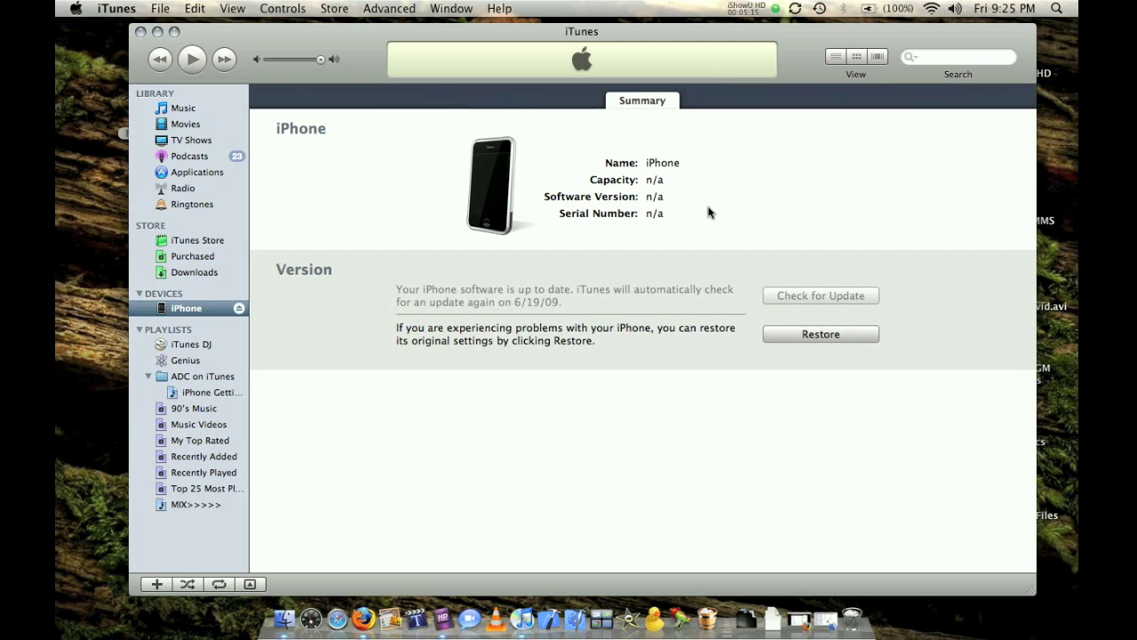
Restore the iPhone with the custom firmware file iPhone1,1_2.2.1_5H11_Custom_Restore.ipsw from the Pwnage Jailbreak folder
left_click(804, 337, "alt")
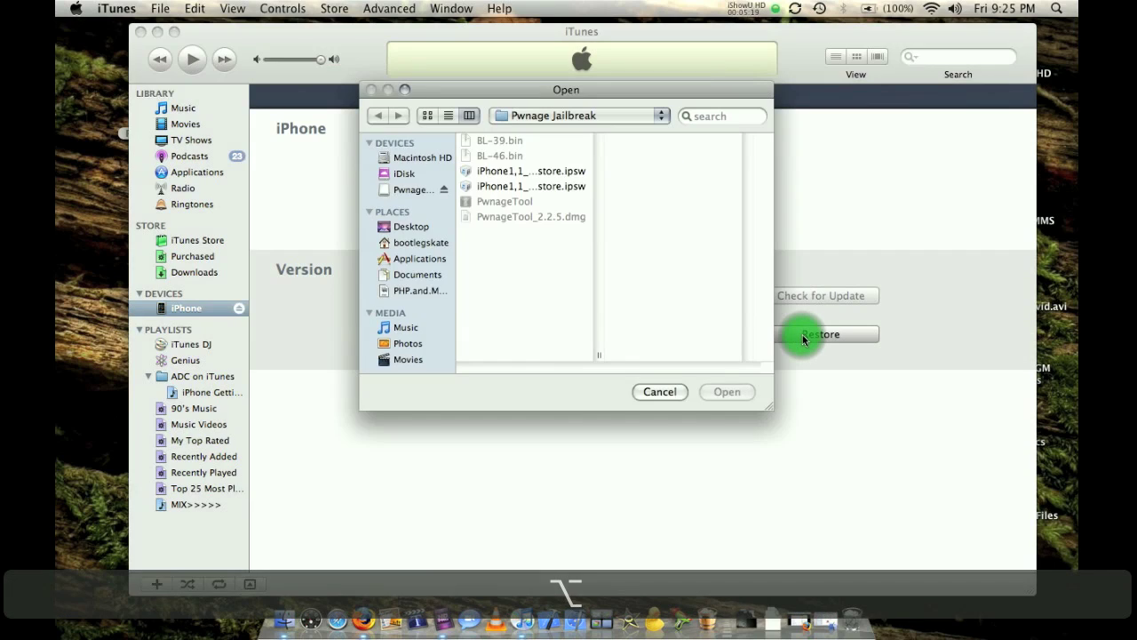
left_click_drag(599, 358, 726, 357)
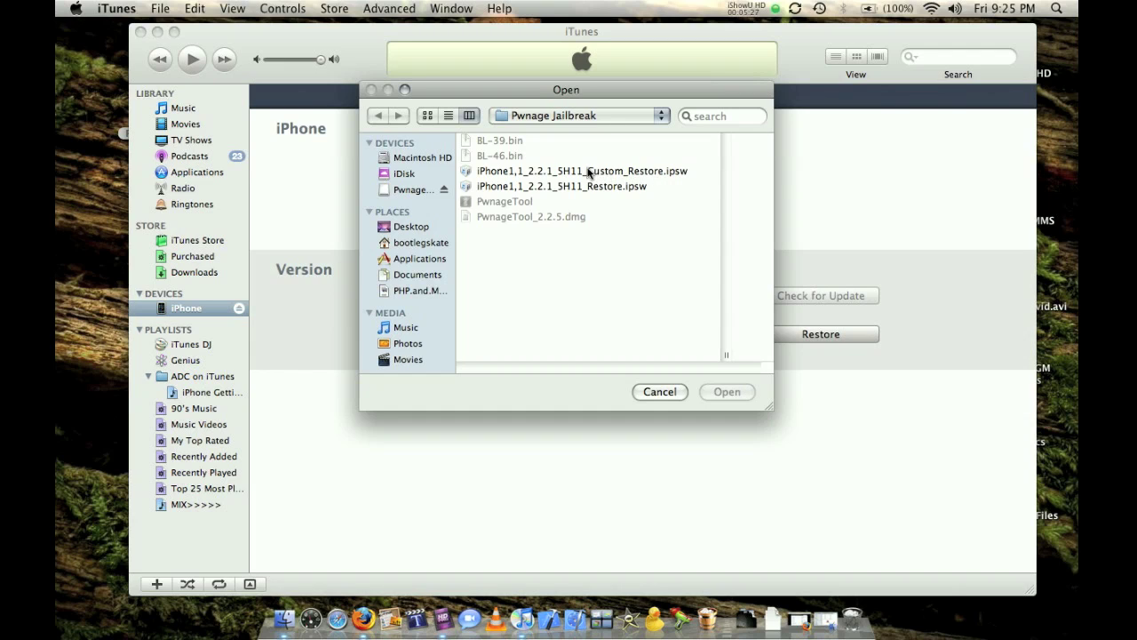
left_click(624, 172)
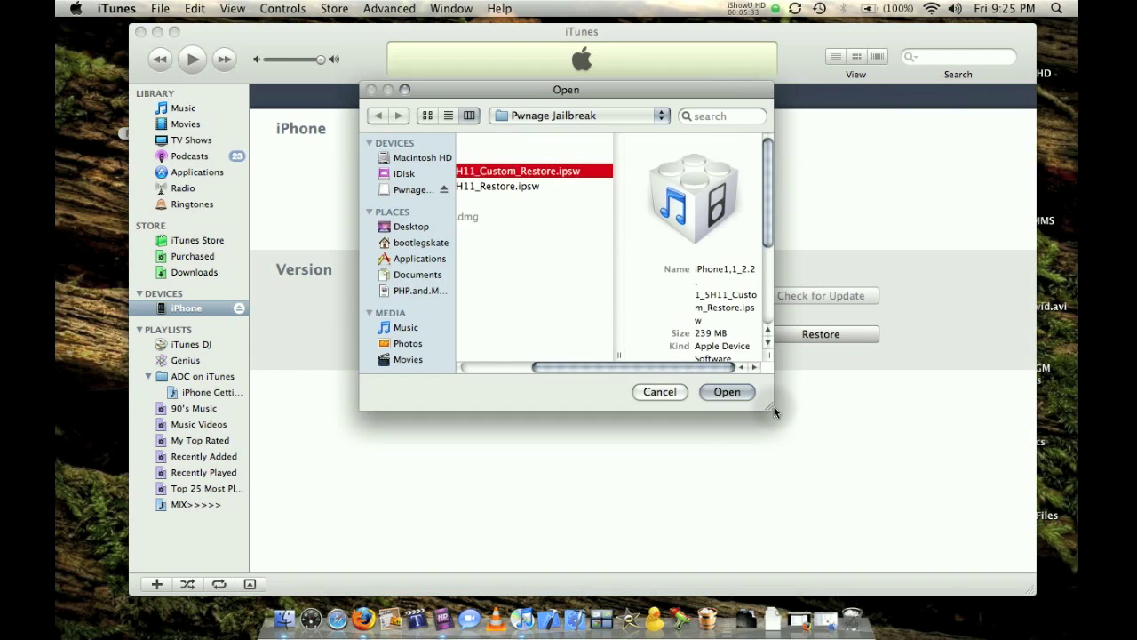
left_click(729, 392)
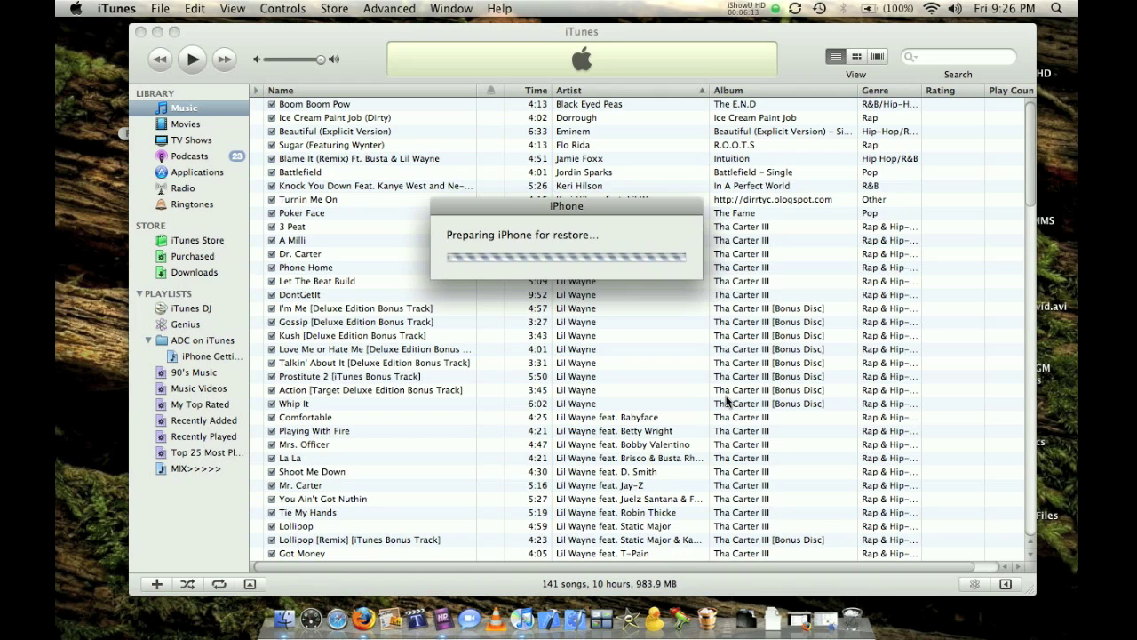
key("super")
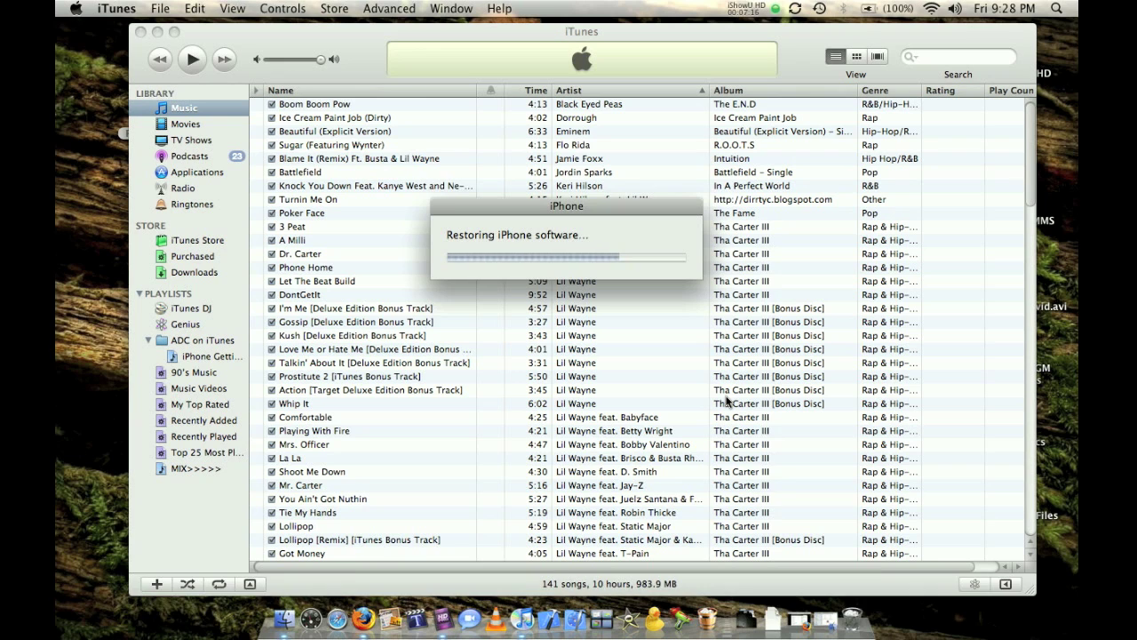
key("super+period")
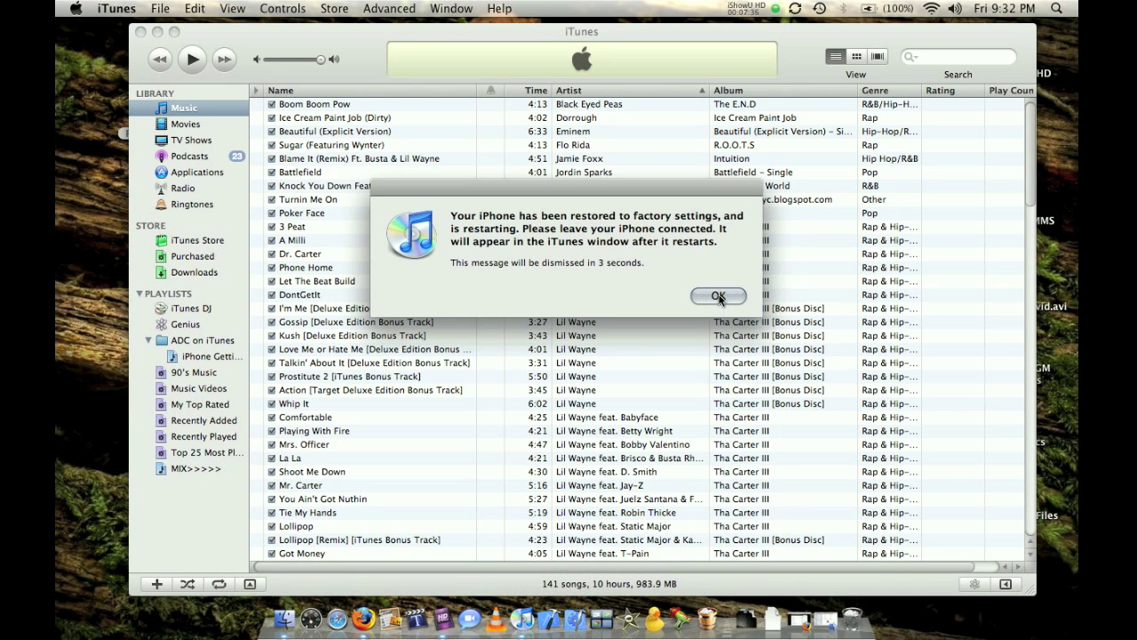
Dismiss the restore message, set the phone up as a new iPhone and name it iPhoneCustoms.com
left_click(720, 297)
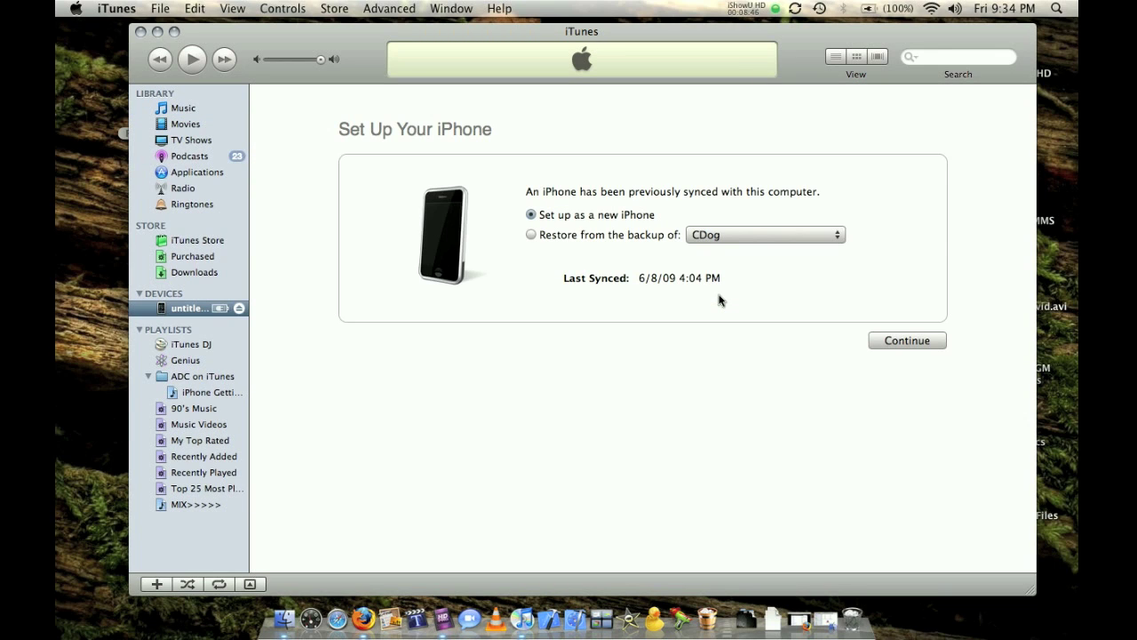
left_click(921, 344)
type("i")
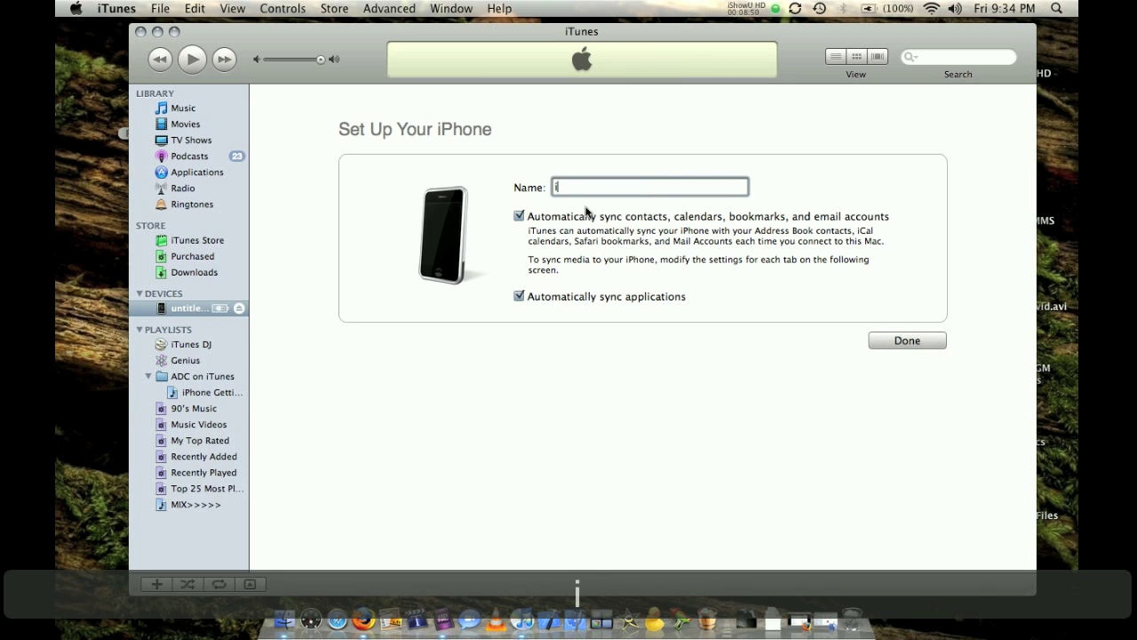
type("Ph")
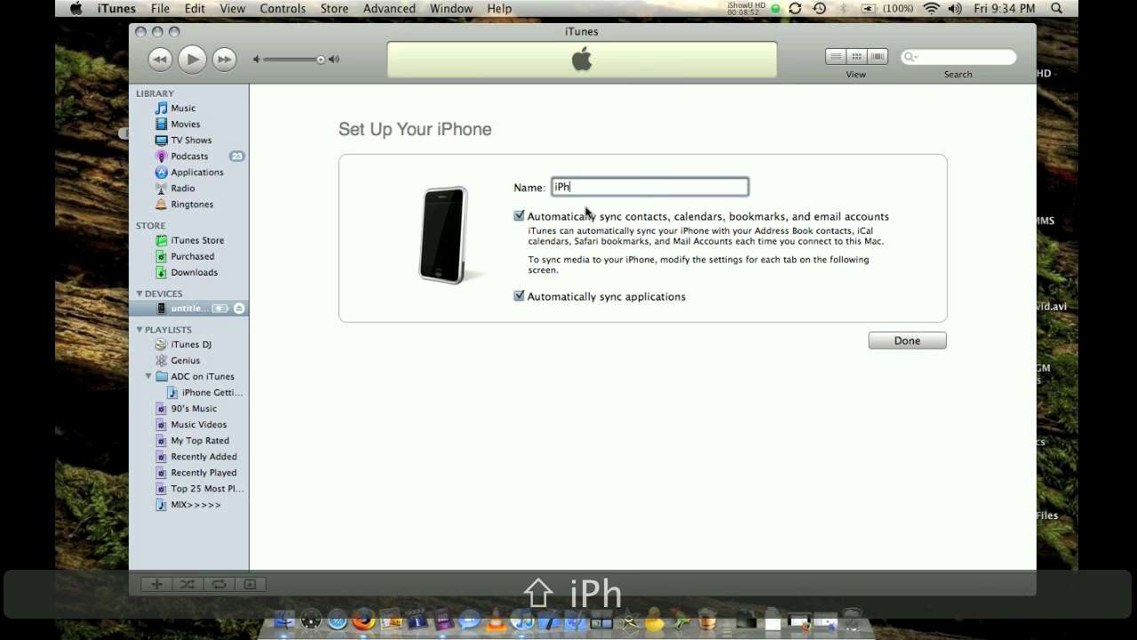
type("oneC")
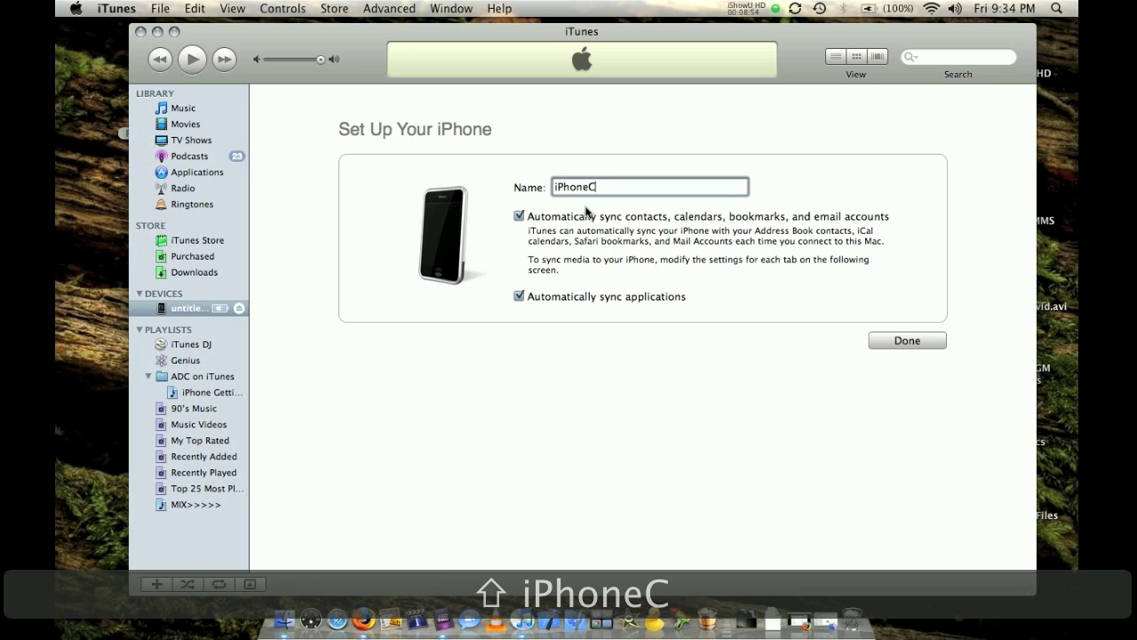
type("ustom")
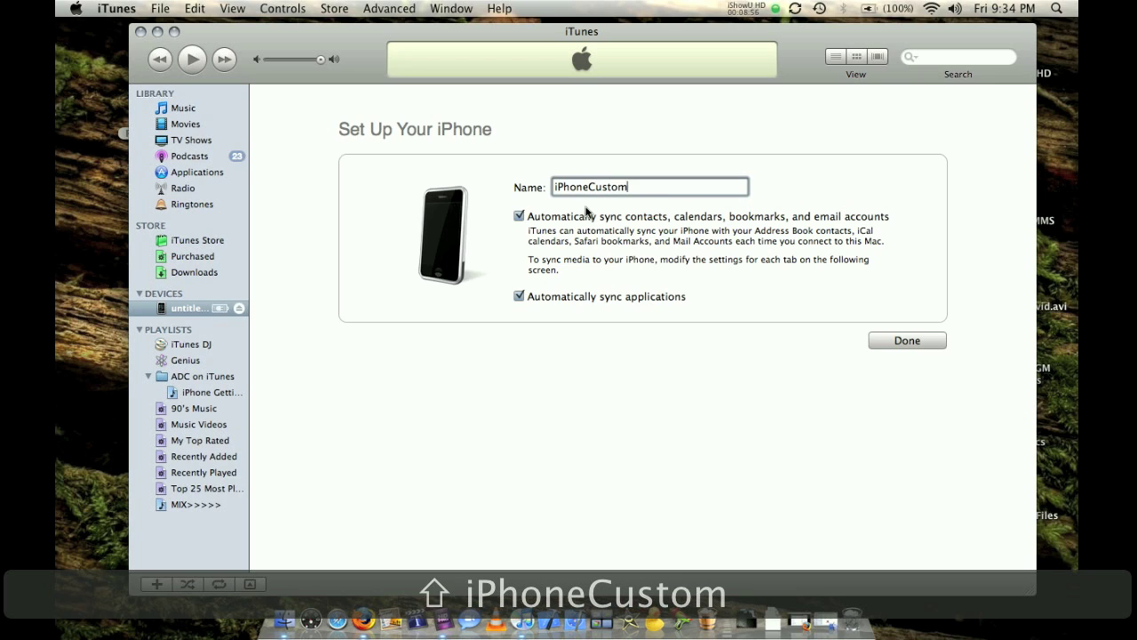
type("s.com")
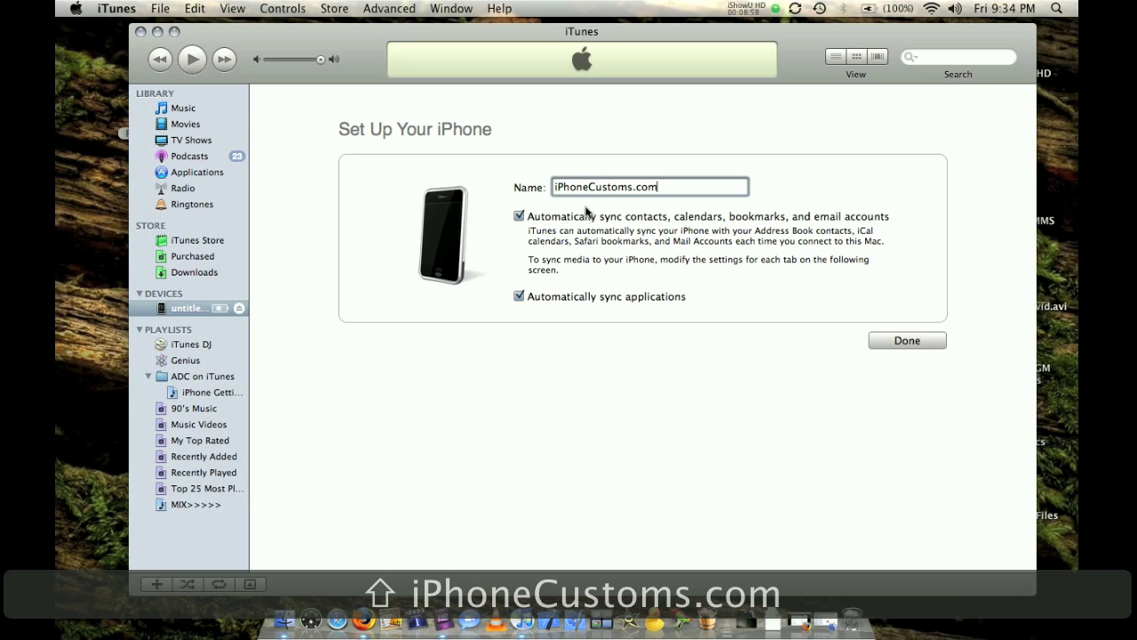
Disable automatic syncing of contacts, calendars, bookmarks, email accounts and applications, and finish the iPhone setup
left_click(519, 216)
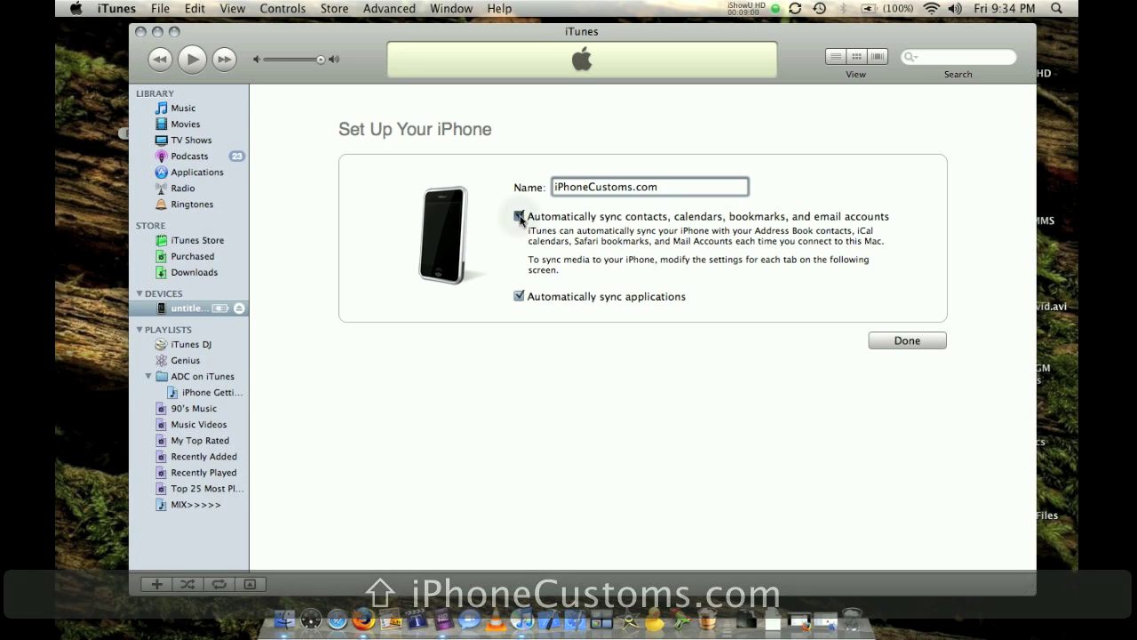
left_click(519, 296)
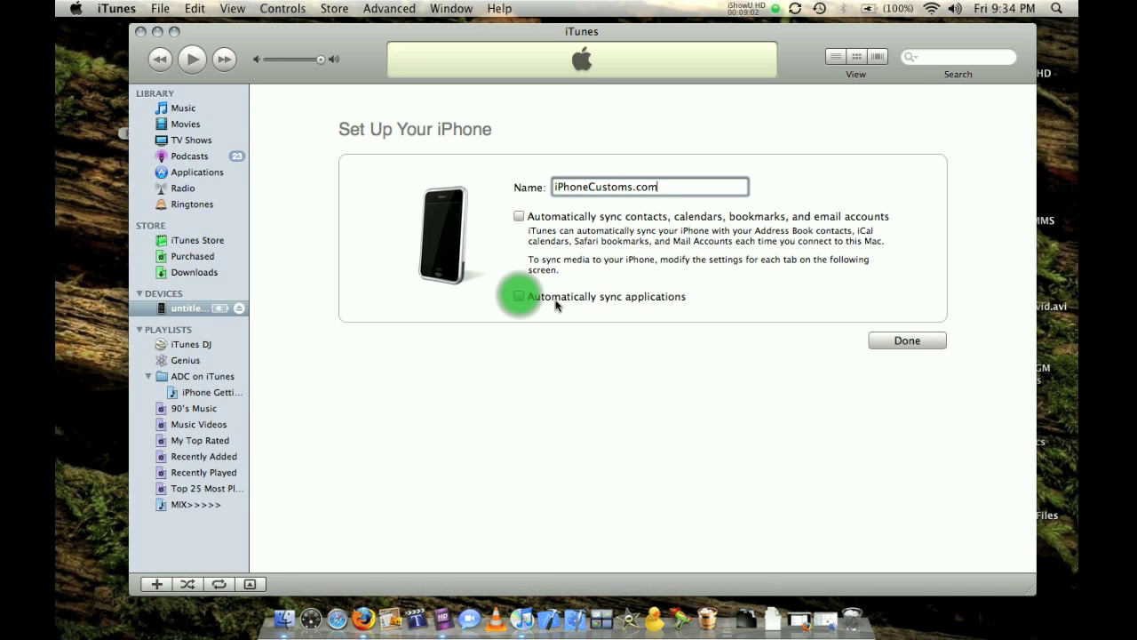
left_click(894, 349)
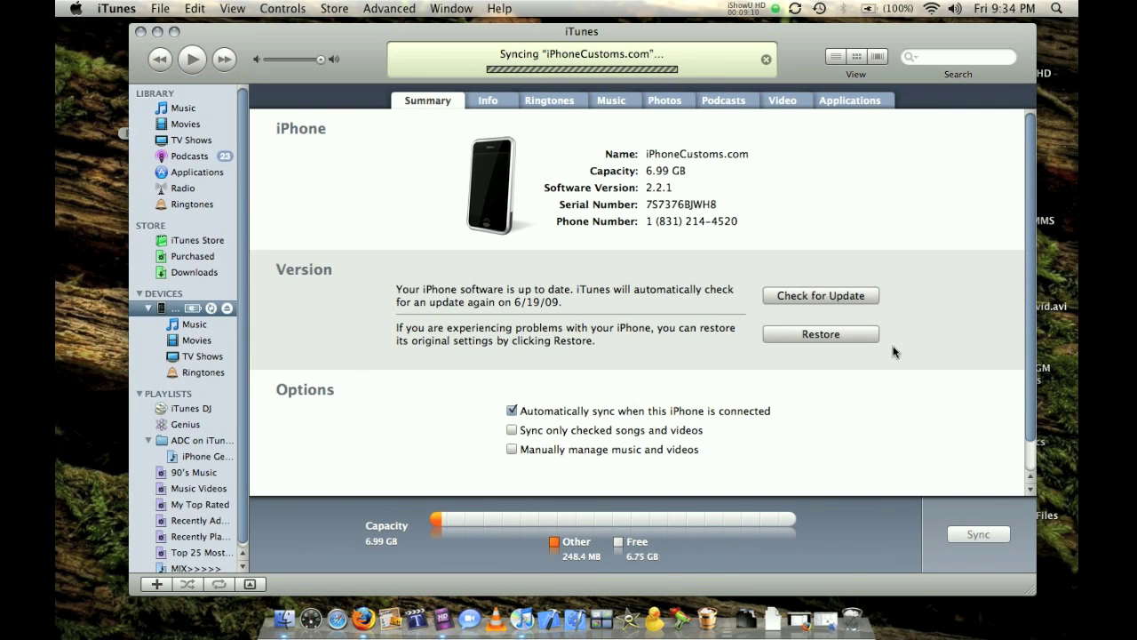
Disable automatic syncing when this iPhone is connected and apply the change
left_click(513, 412)
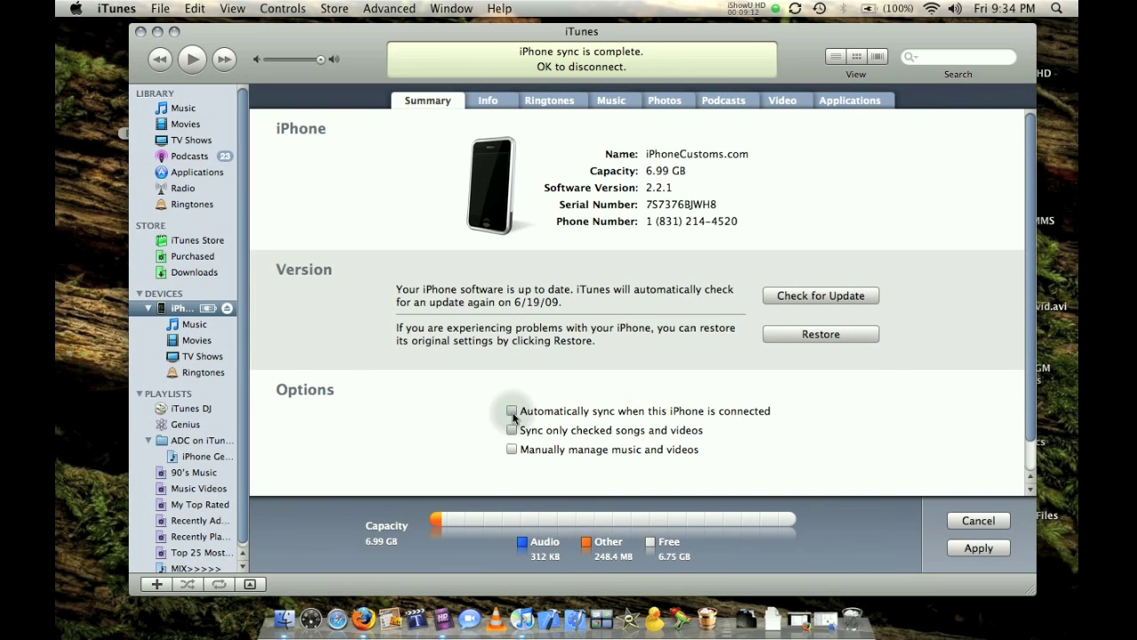
left_click(993, 545)
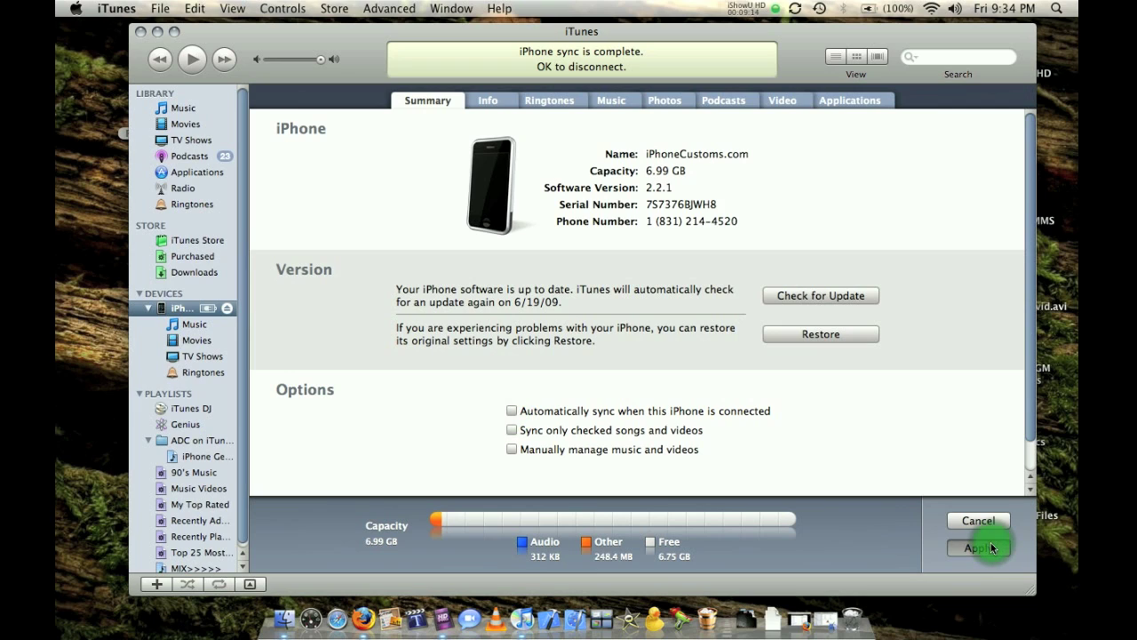